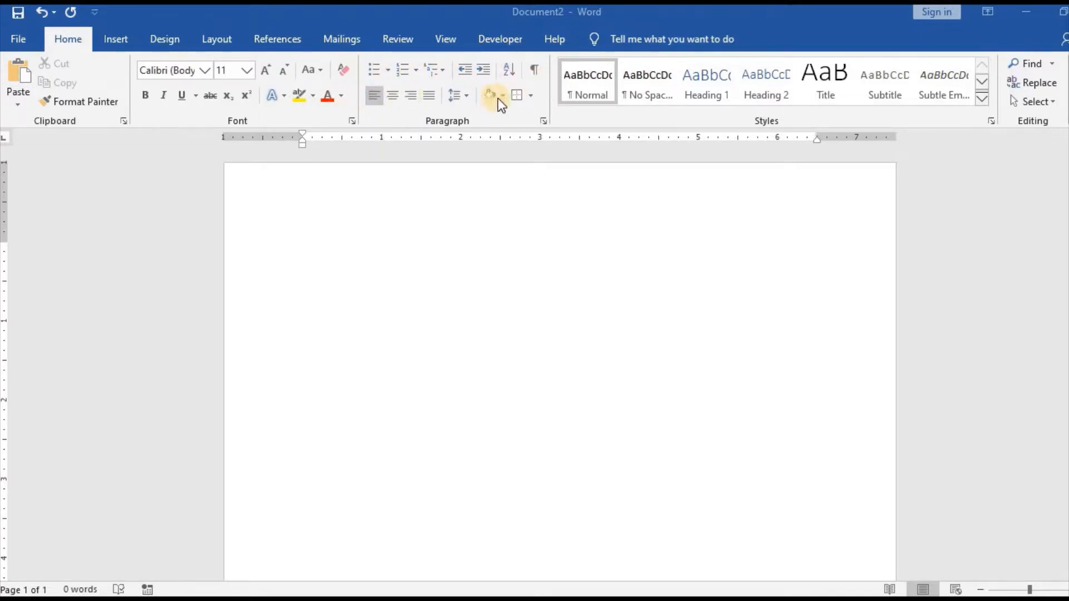
# Enter the question "What are your top 3 fruits?" at the start of the blank document
pyautogui.click(398, 209)
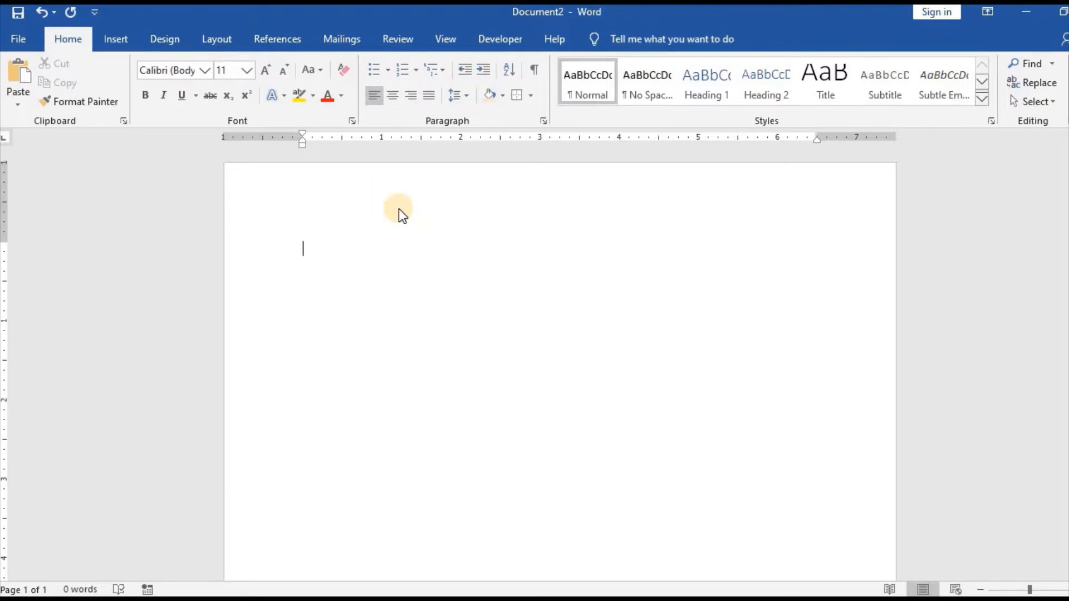
pyautogui.write('What are your to')
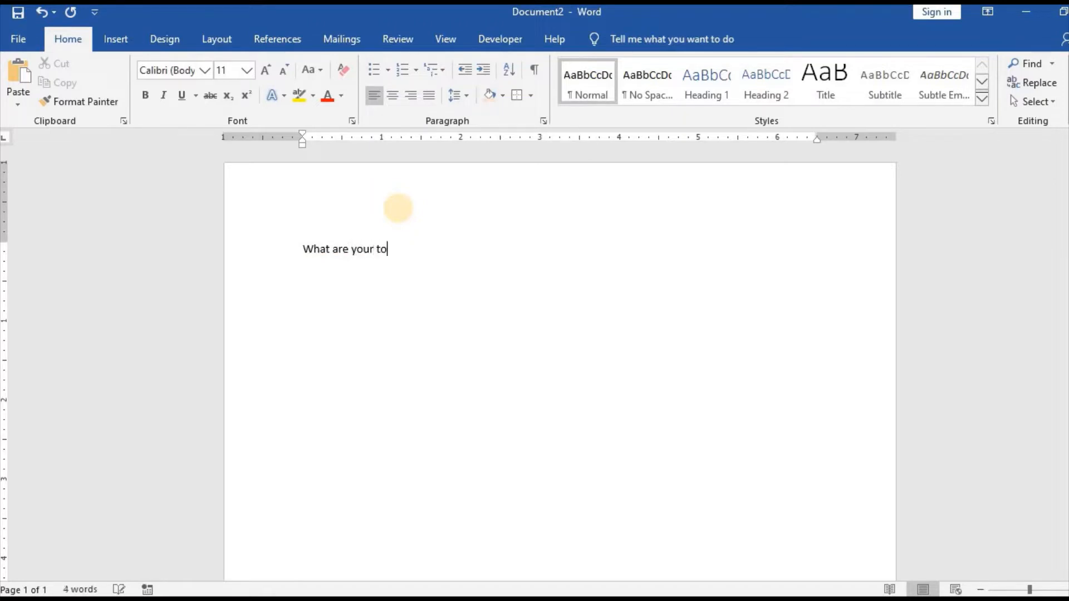
pyautogui.write('p 3 fruits?')
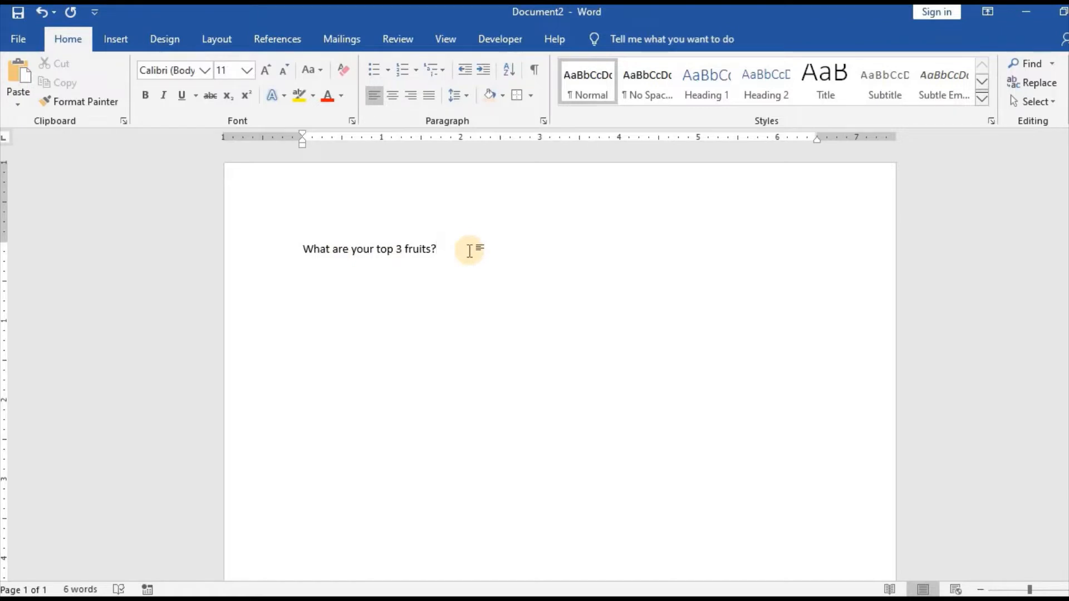
# Add Grape, Pineapple and Mango on separate lines below the fruits question
pyautogui.press('Return')
pyautogui.write('Grape ')
pyautogui.write('Pin')
pyautogui.press('BackSpace')
pyautogui.write('neapple')
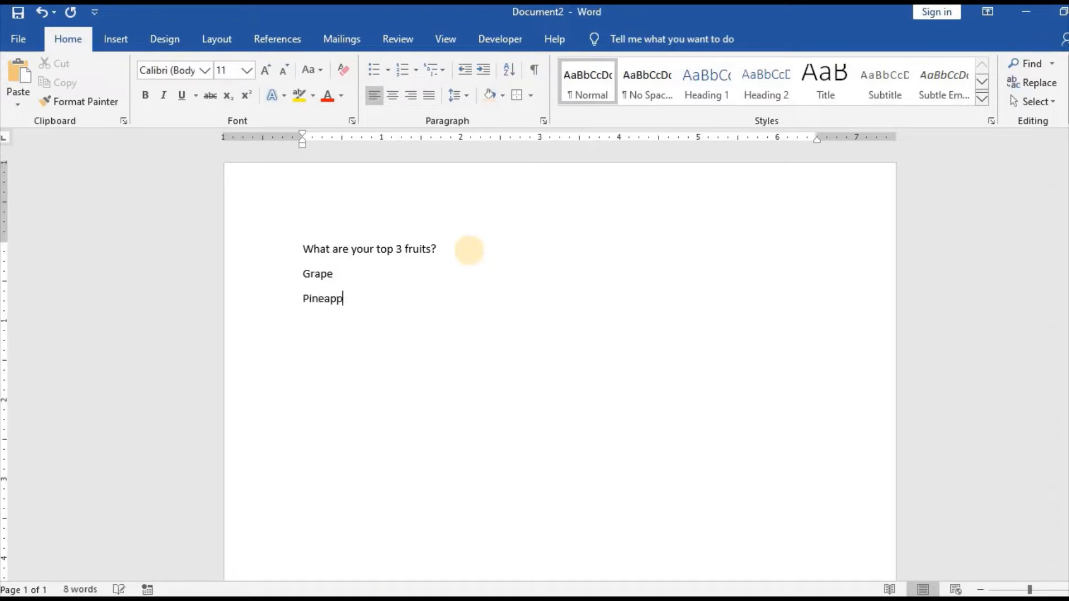
pyautogui.press('Return')
pyautogui.write('Mango')
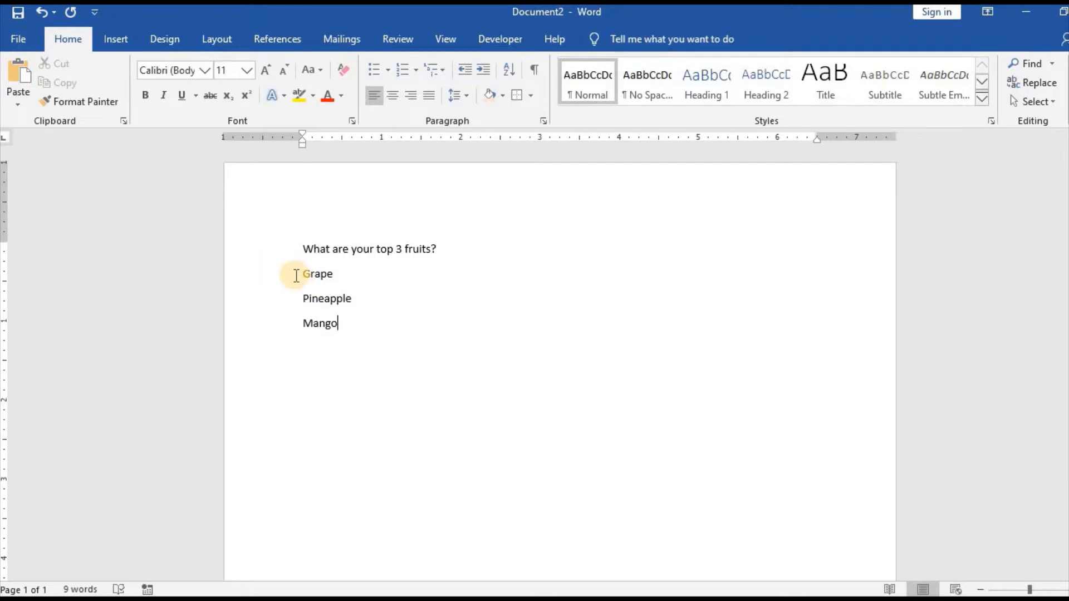
# Format the three fruit lines as a bulleted list with the four-diamond bullet
pyautogui.moveTo(296, 270); pyautogui.dragTo(349, 328)
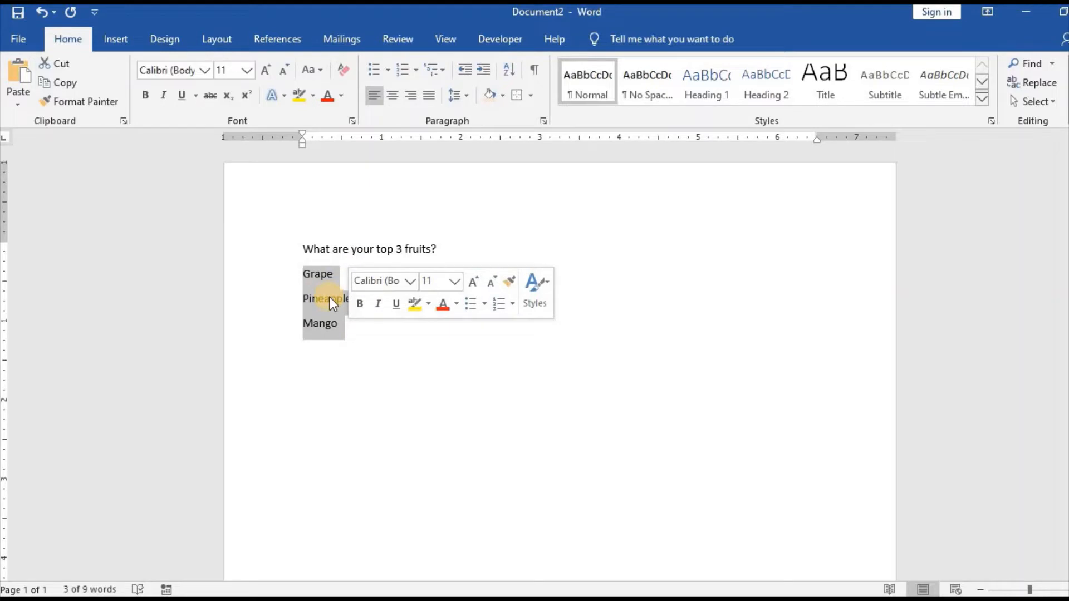
pyautogui.click(388, 70)
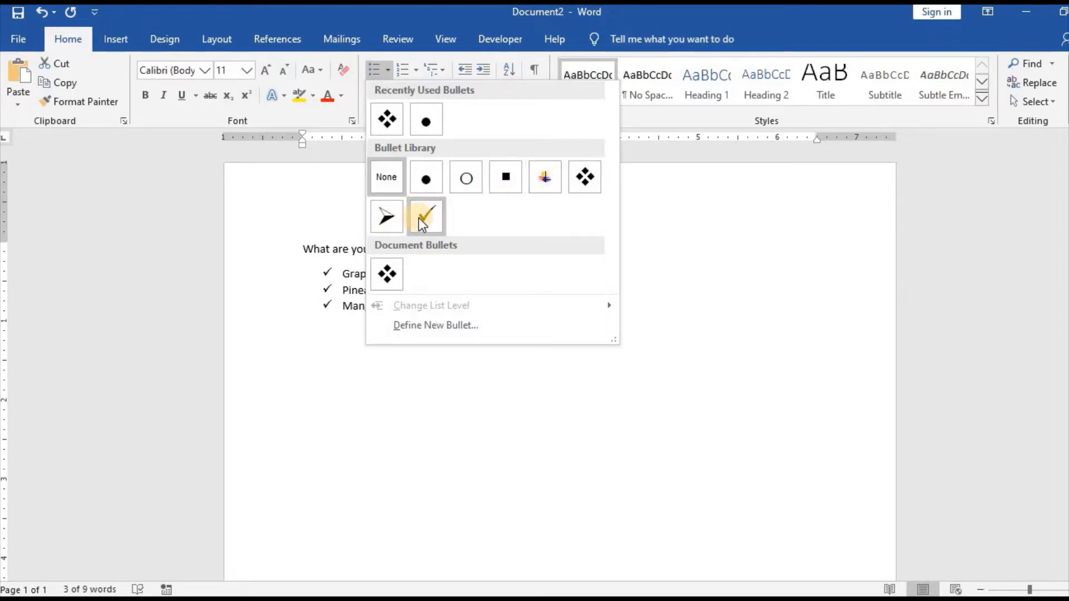
pyautogui.click(587, 180)
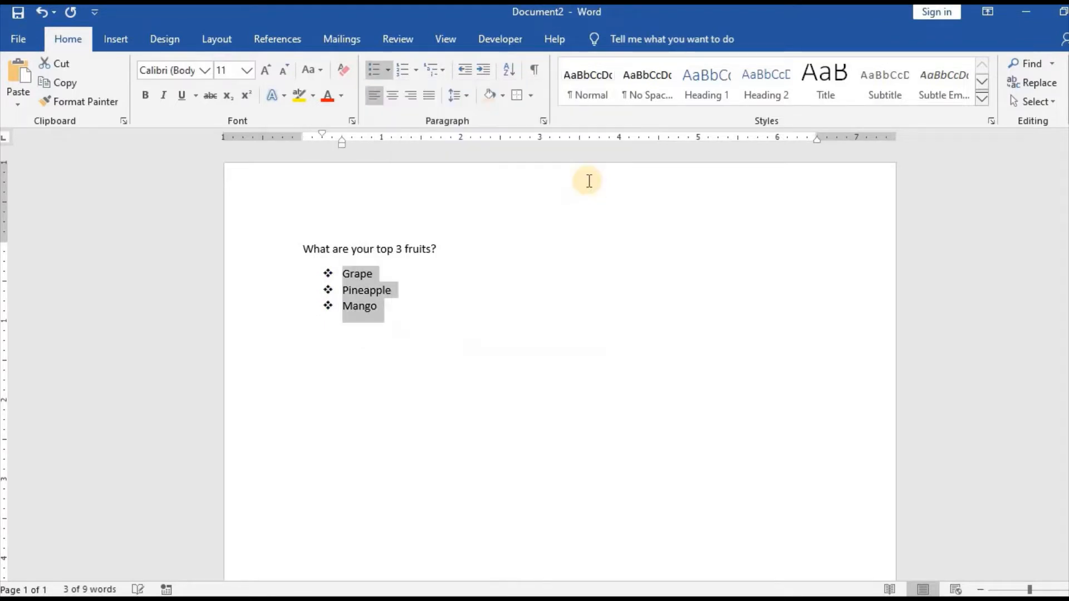
# End the bulleted list after Mango and enter the question "What are your top 3 subjects?" below it
pyautogui.click(391, 307)
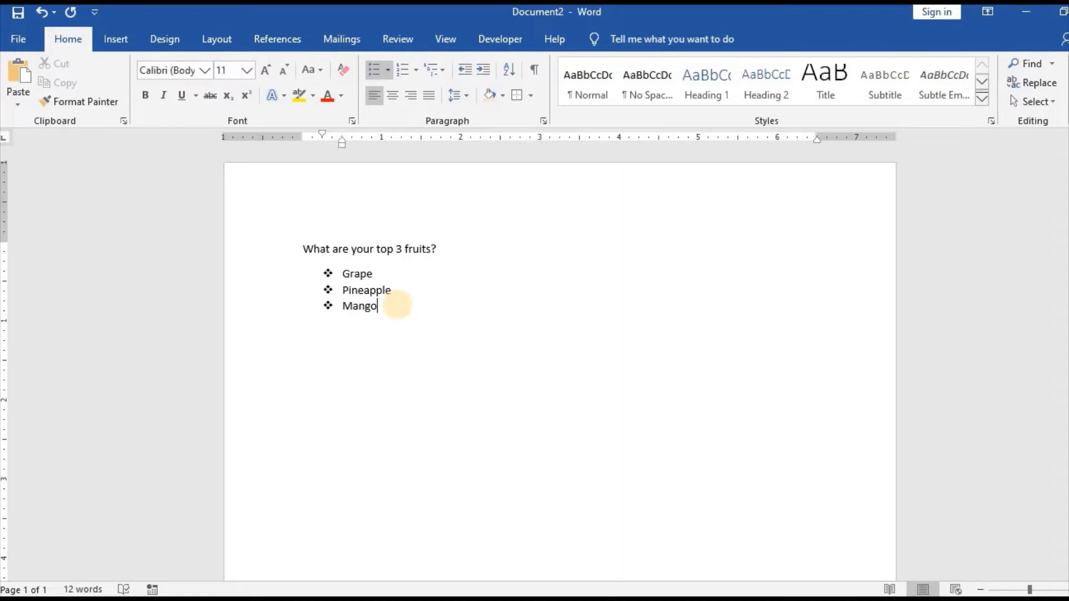
pyautogui.press('Return')
pyautogui.press('Return')
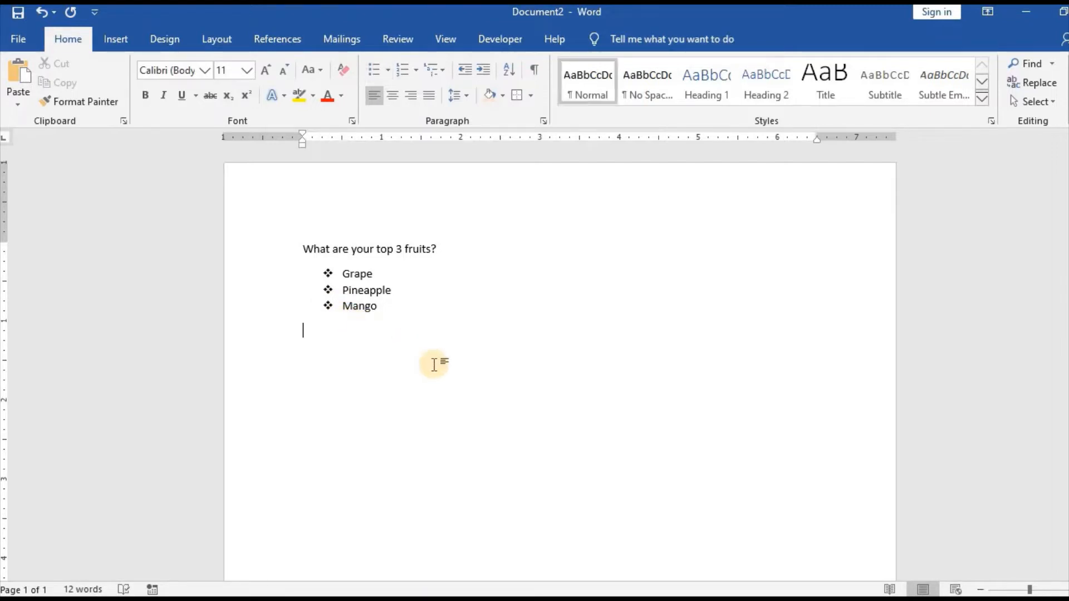
pyautogui.click(497, 403)
pyautogui.write('What are your tp')
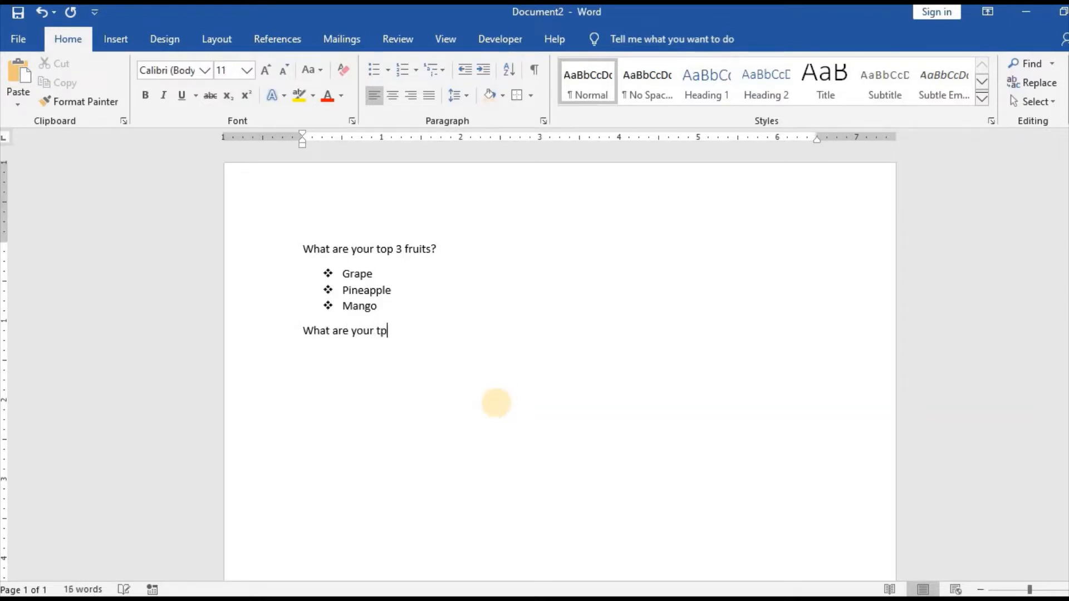
pyautogui.press('BackSpace')
pyautogui.press('BackSpace')
pyautogui.write('op 3 subjects?')
pyautogui.press('Return')
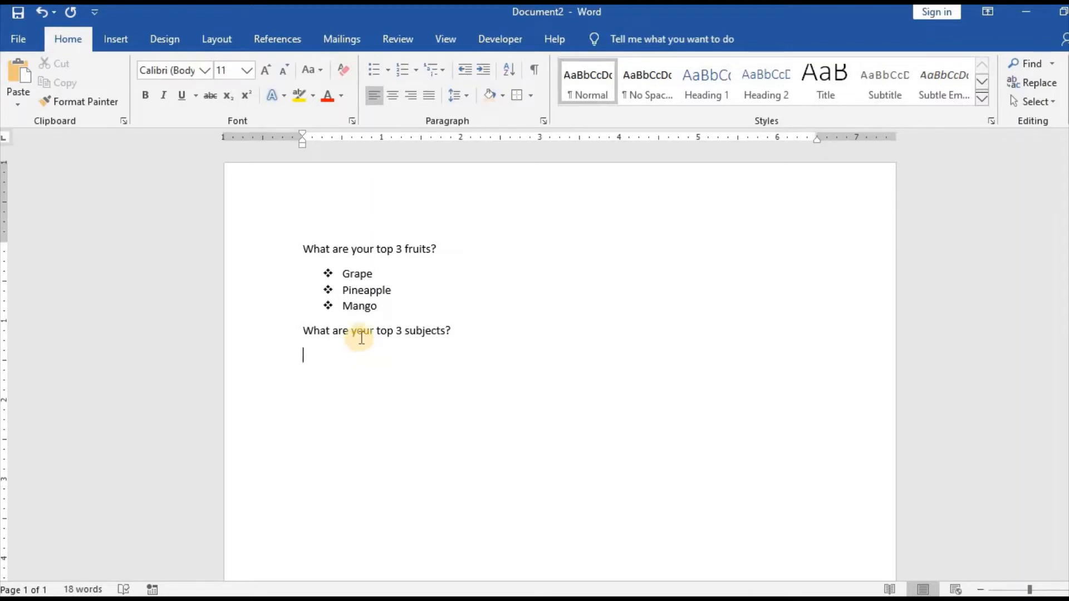
# Create a numbered list in the 1. 2. 3. format below the subjects question with Information Technology, Animation and French
pyautogui.click(415, 71)
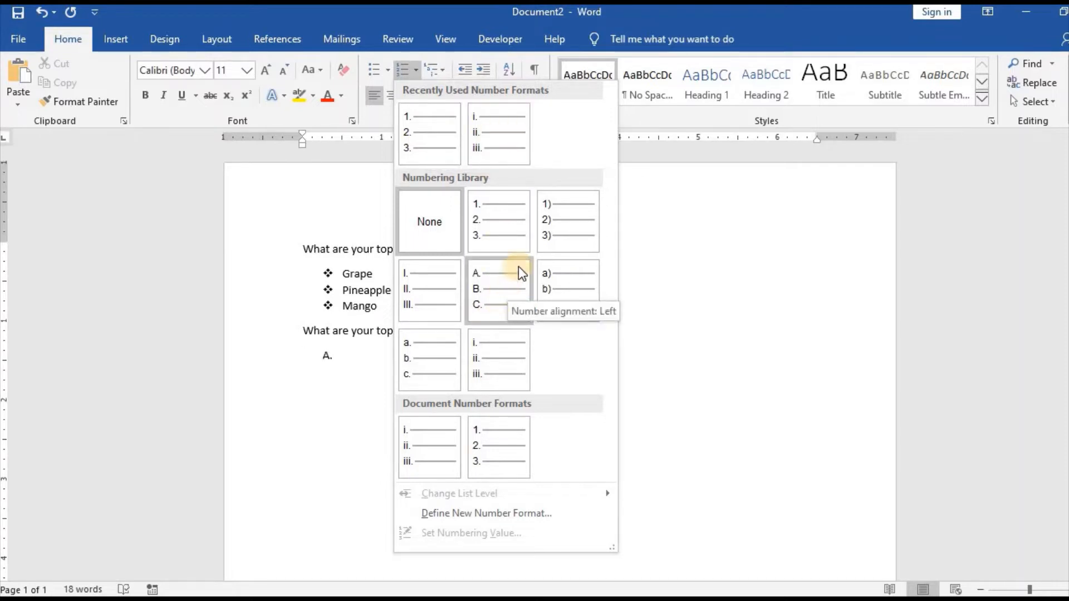
pyautogui.click(435, 142)
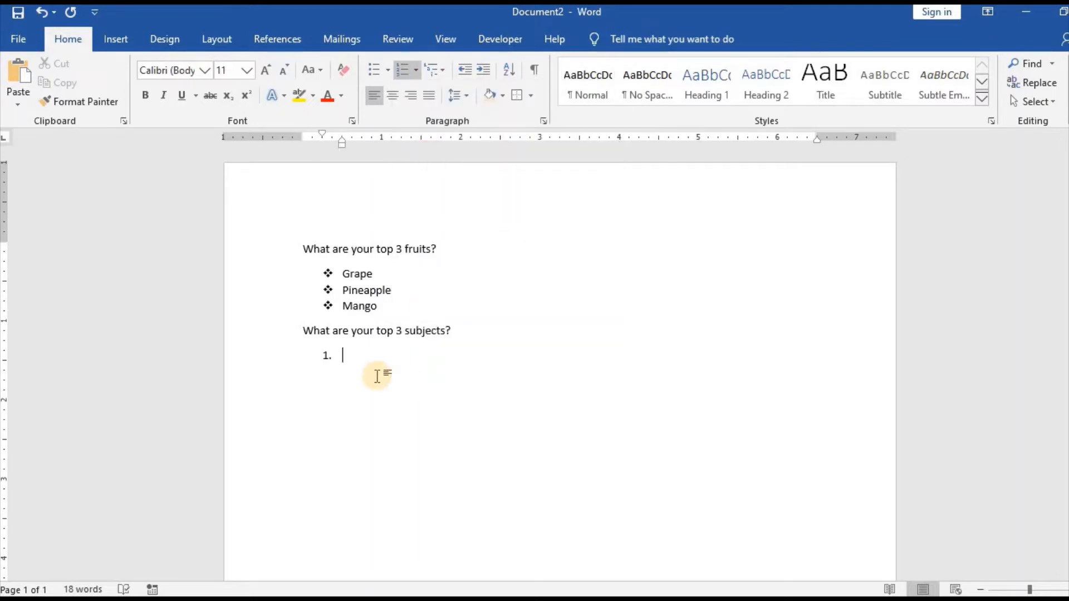
pyautogui.write('Information Tec')
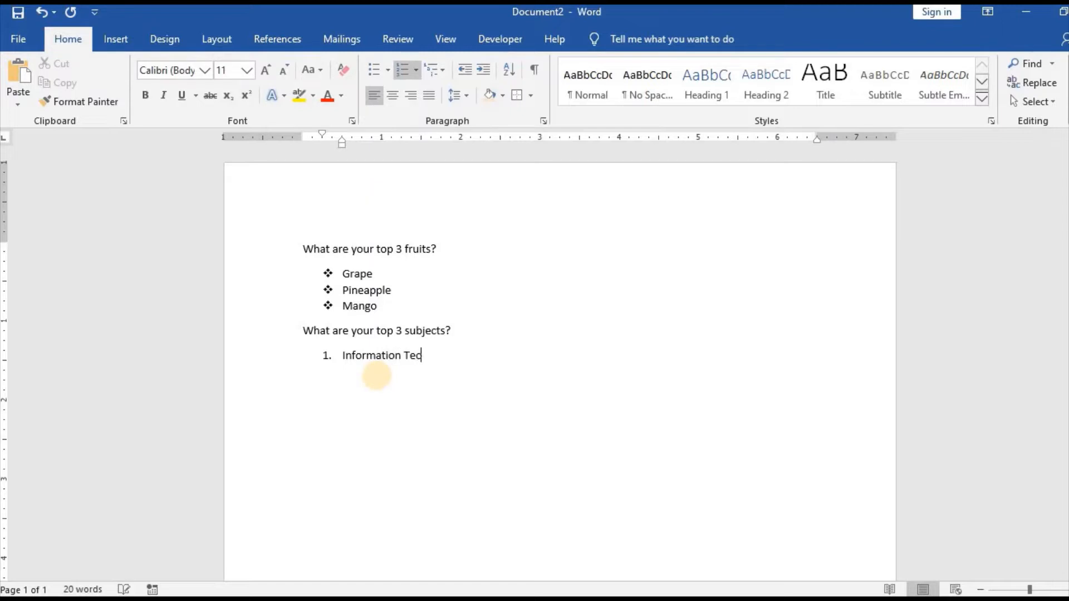
pyautogui.write('hnology')
pyautogui.press('Return')
pyautogui.write('Animation')
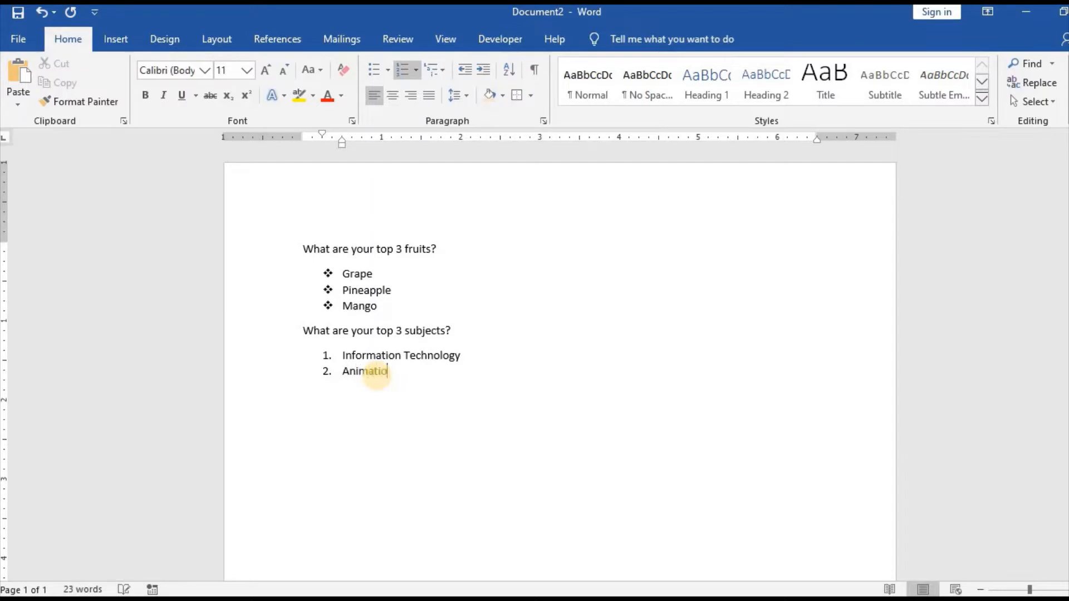
pyautogui.press('Return')
pyautogui.write('French')
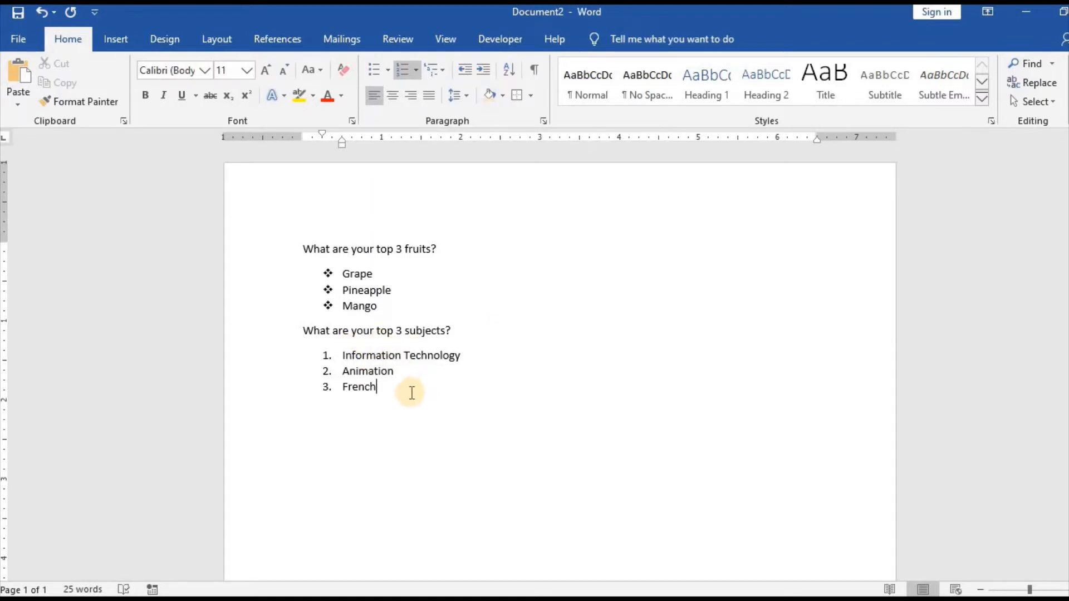
pyautogui.click(445, 70)
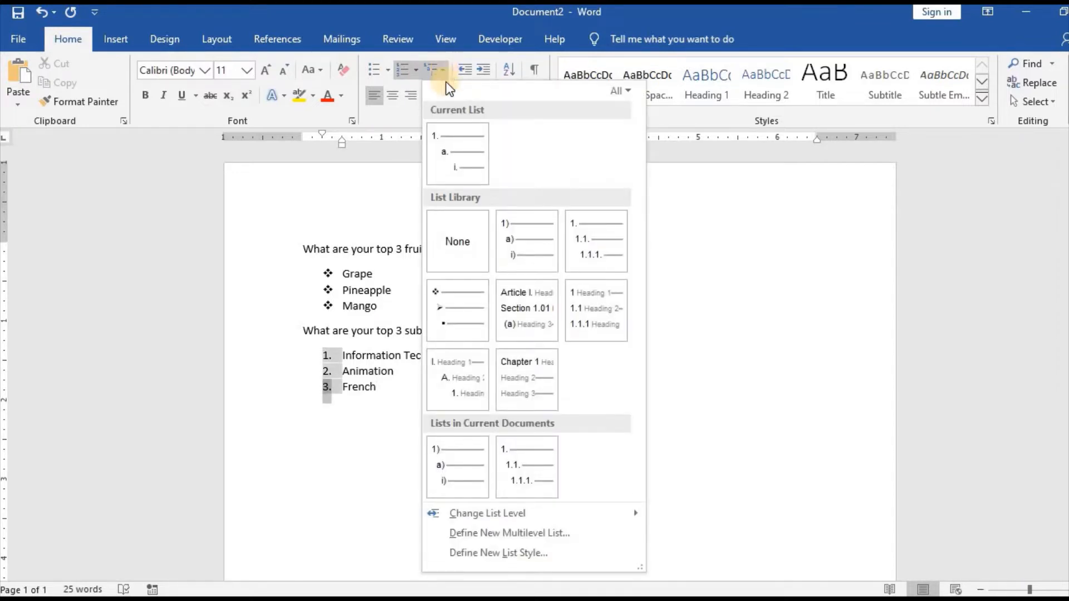
pyautogui.moveTo(465, 136)
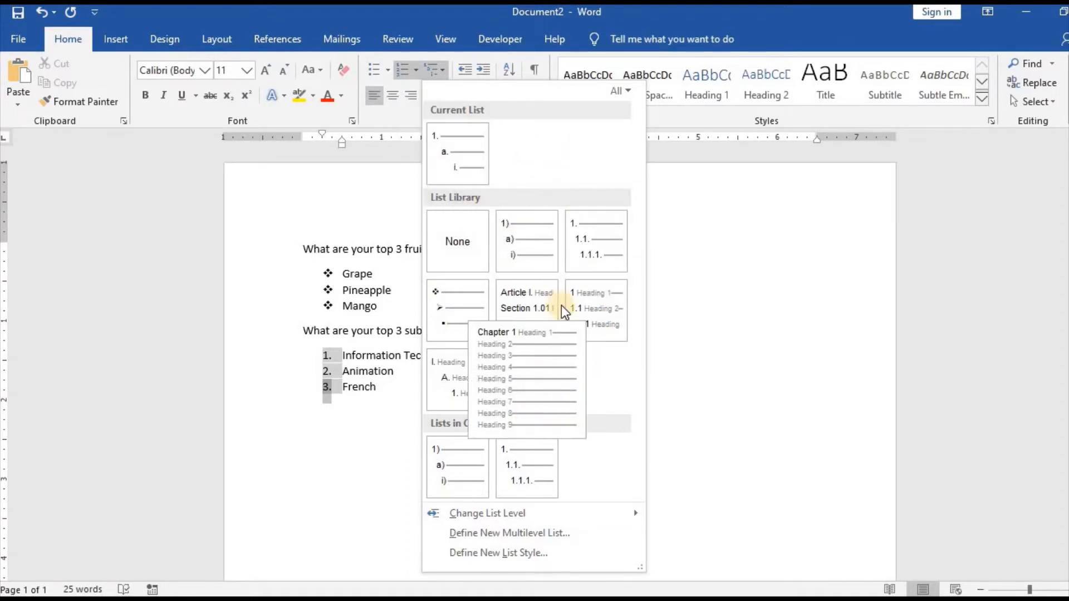
pyautogui.click(675, 382)
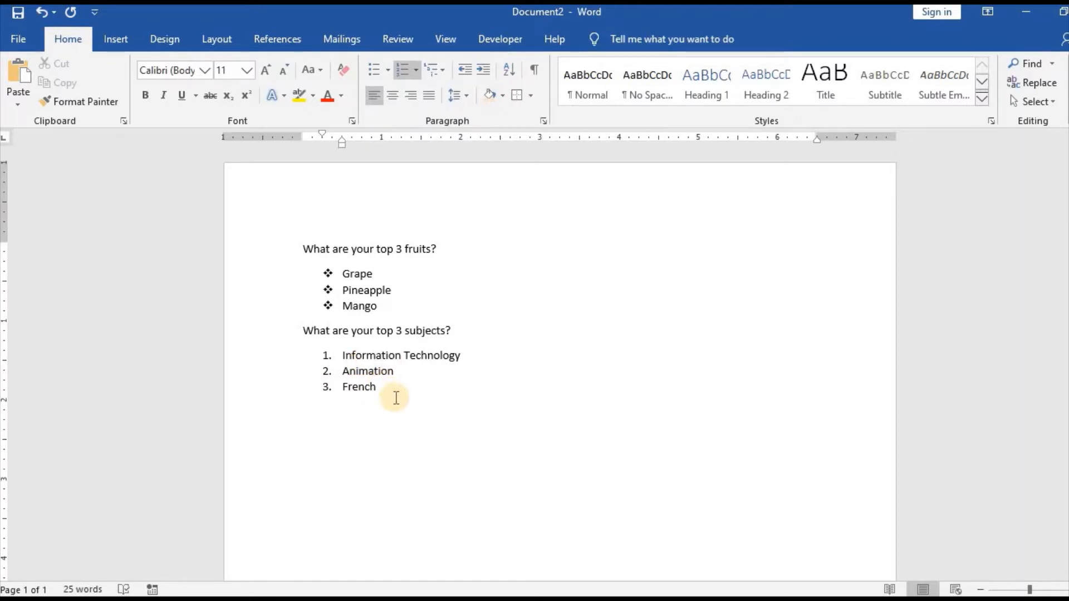
# End the numbered list after French and enter the question "What are your top 3 countries?" below it
pyautogui.press('Return')
pyautogui.press('Return')
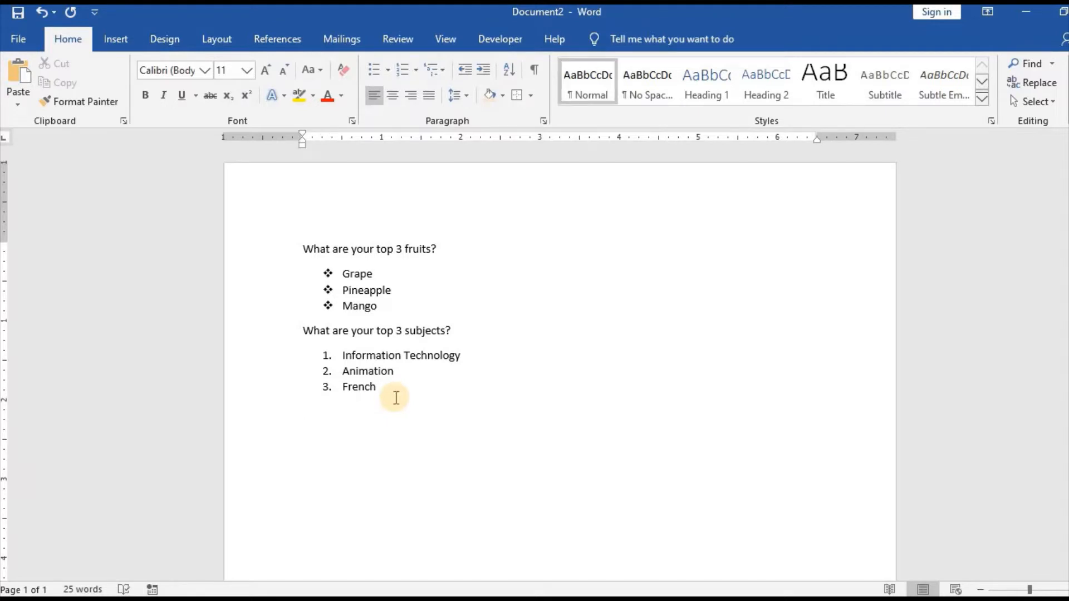
pyautogui.write('What are your top 3')
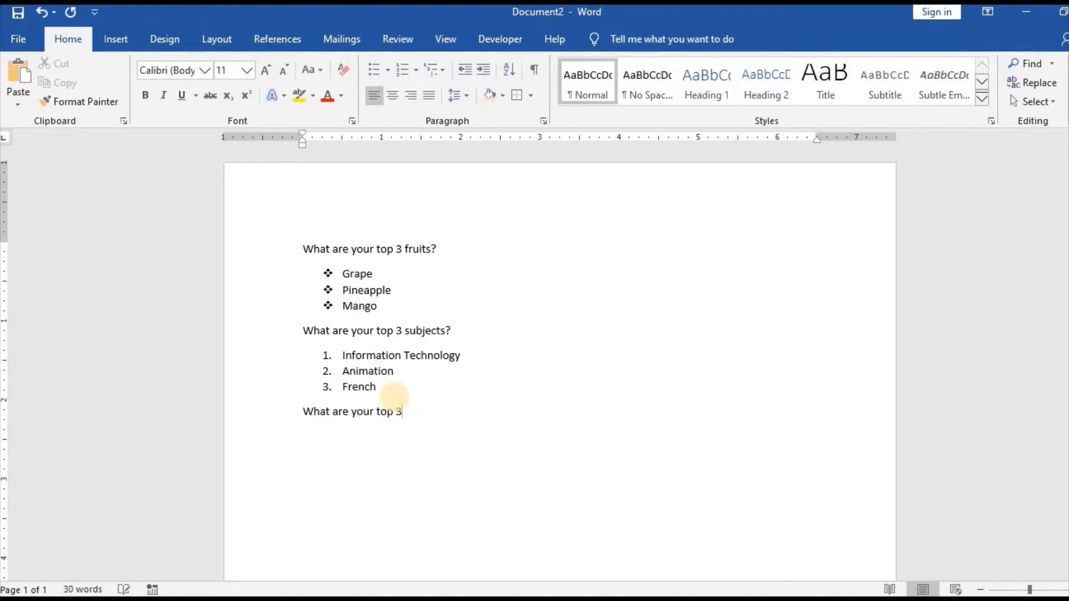
pyautogui.write(' countries?')
pyautogui.press('Return')
# Create a multilevel list in the 1) a) i) format below the countries question with Jamaica, Canada and USA
pyautogui.click(431, 71)
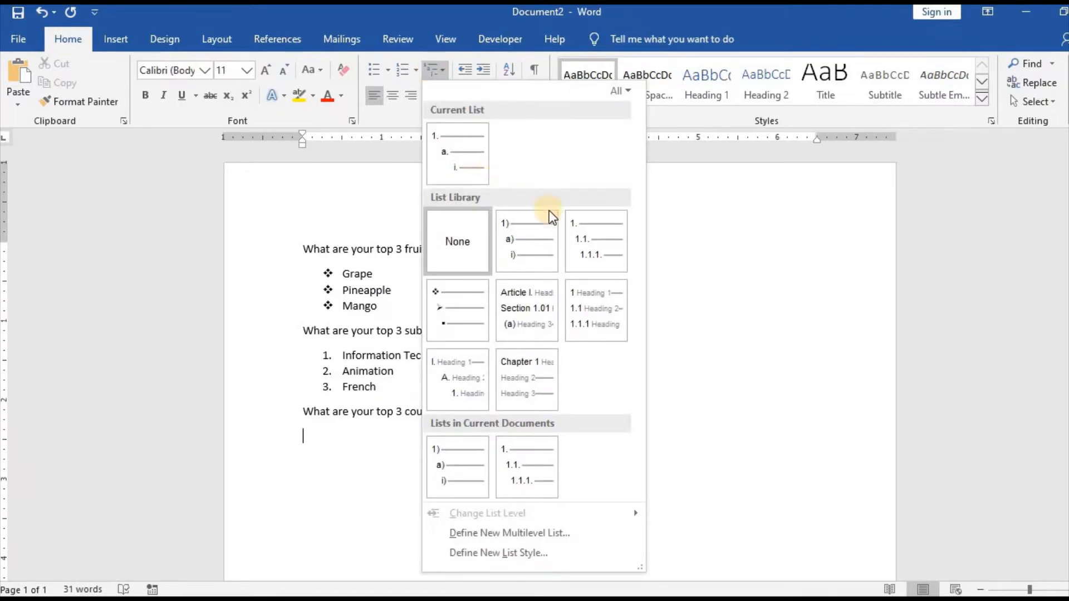
pyautogui.click(620, 239)
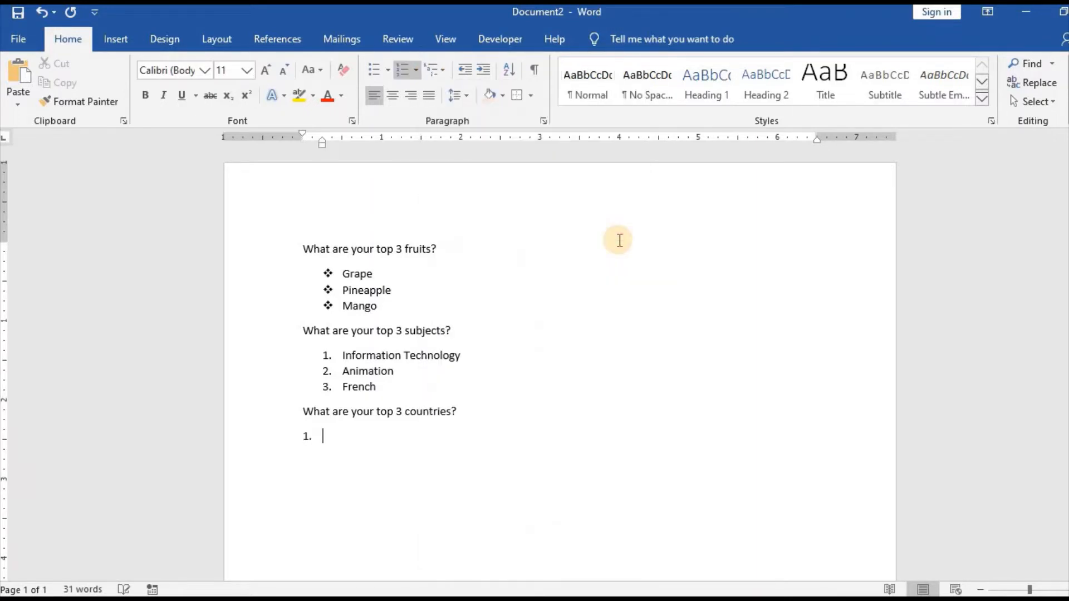
pyautogui.click(438, 72)
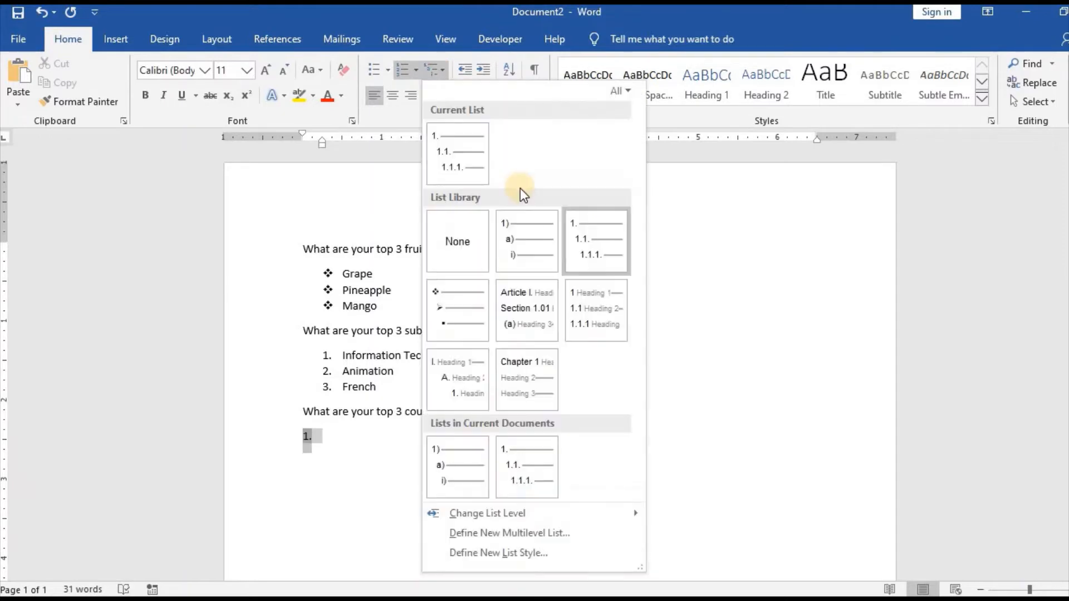
pyautogui.click(471, 468)
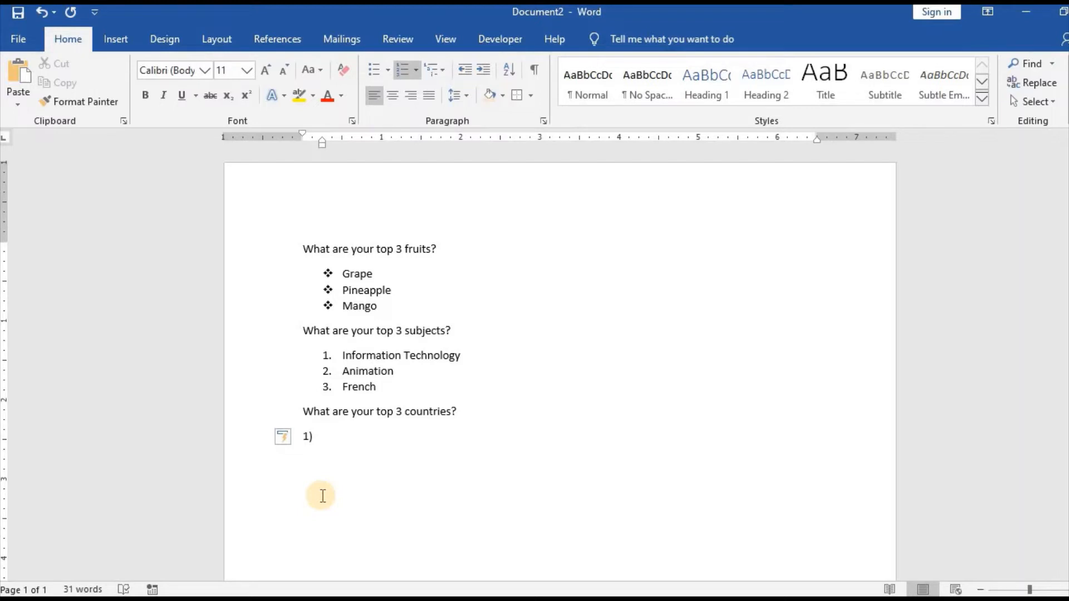
pyautogui.write('Jamaica')
pyautogui.press('Return')
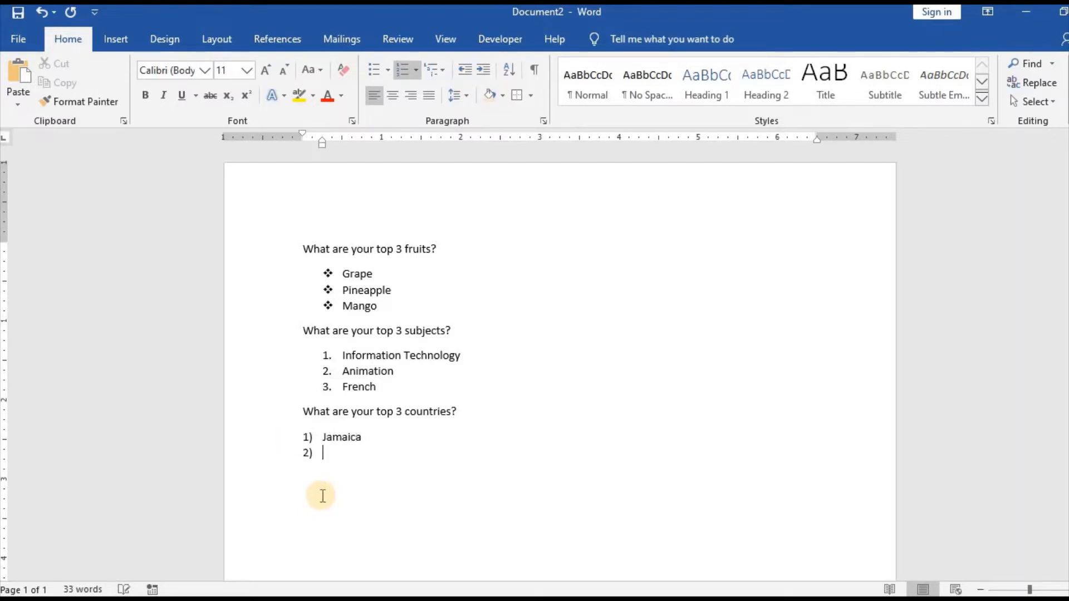
pyautogui.write('Canada')
pyautogui.press('Return')
pyautogui.write('USA')
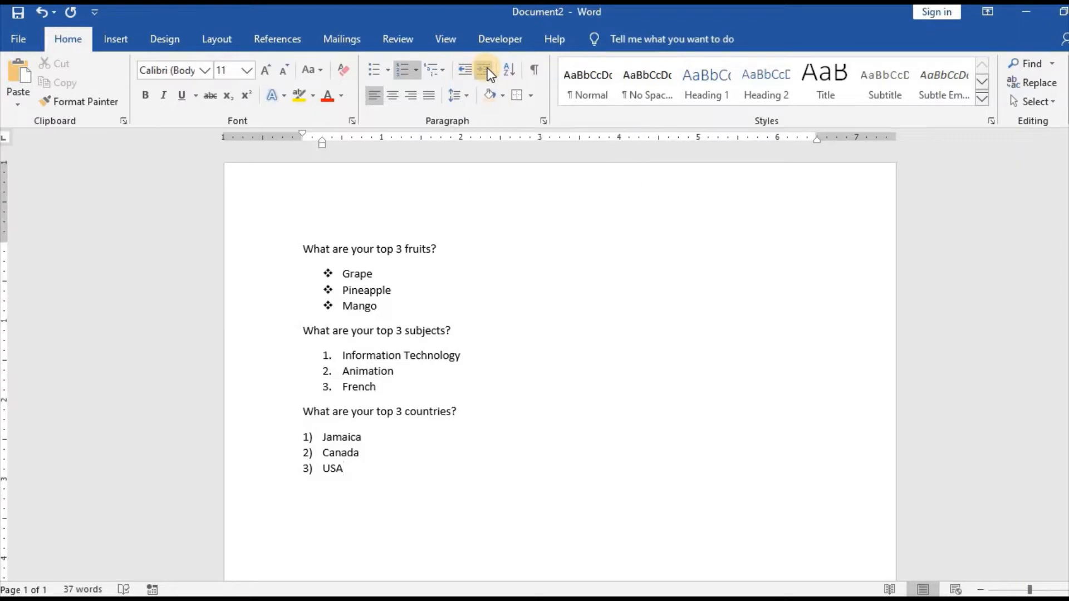
# End the countries list after USA and enter "I love technology" as a plain line below it
pyautogui.click(384, 470)
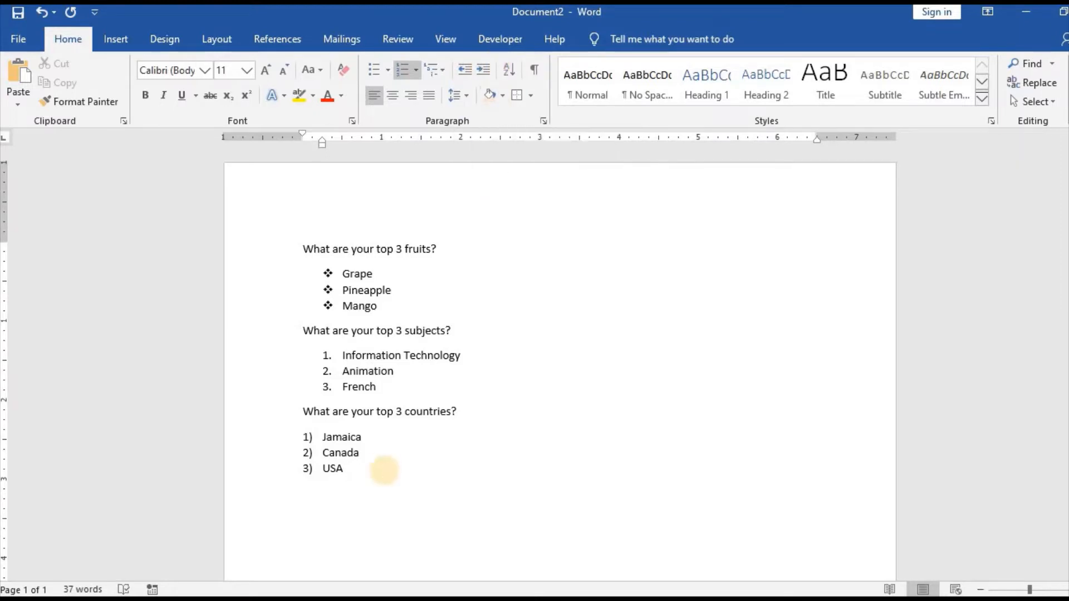
pyautogui.press('Return')
pyautogui.press('Return')
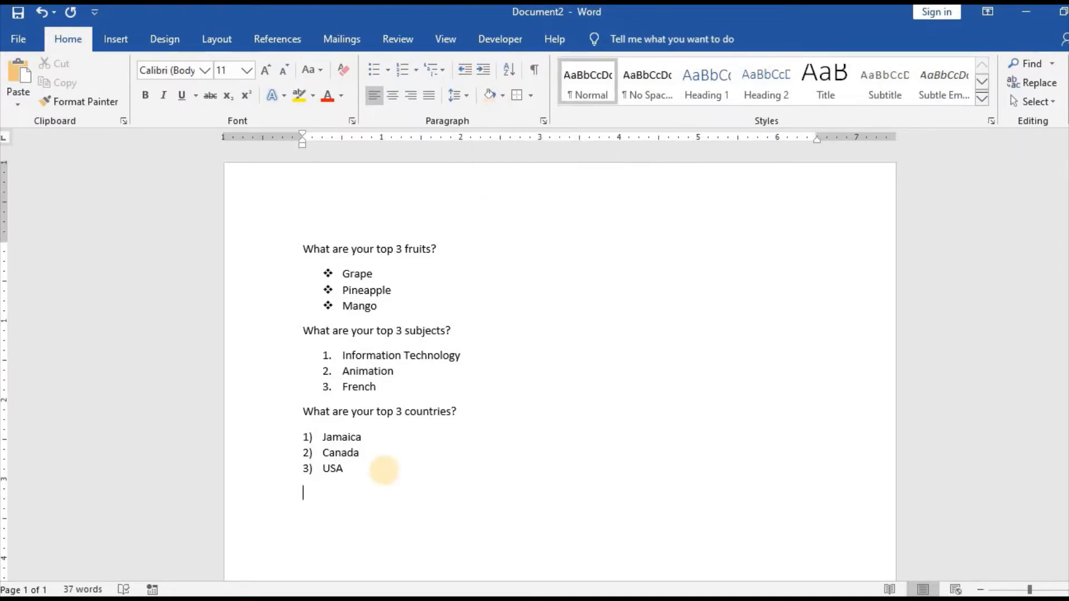
pyautogui.write('I love technology')
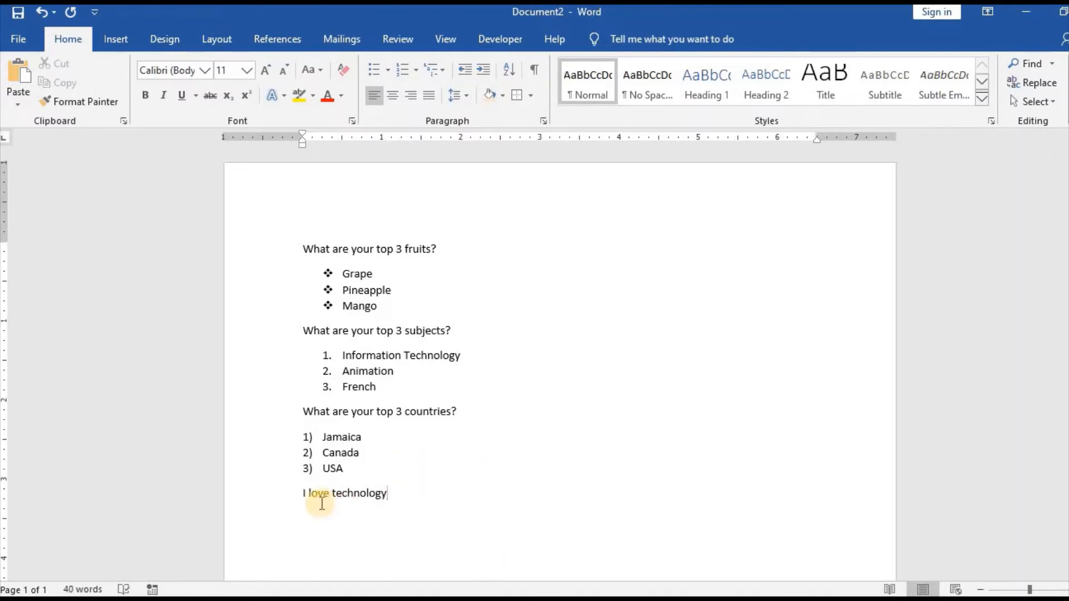
# Increase the left indent of the "I love technology" line to about 1.5 inches
pyautogui.moveTo(304, 498); pyautogui.dragTo(384, 493)
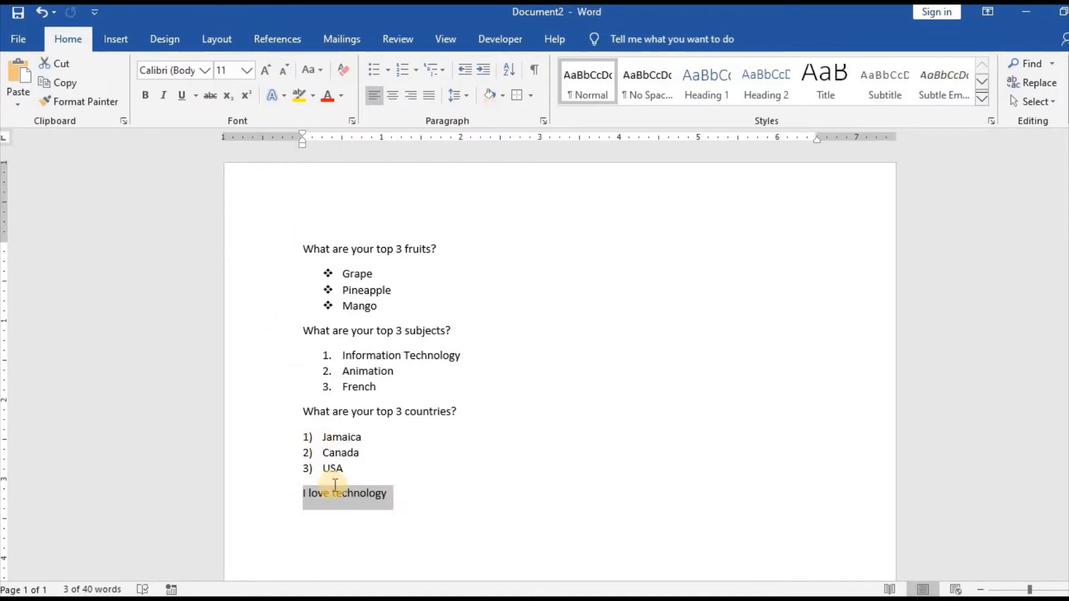
pyautogui.click(488, 74)
pyautogui.click(487, 74)
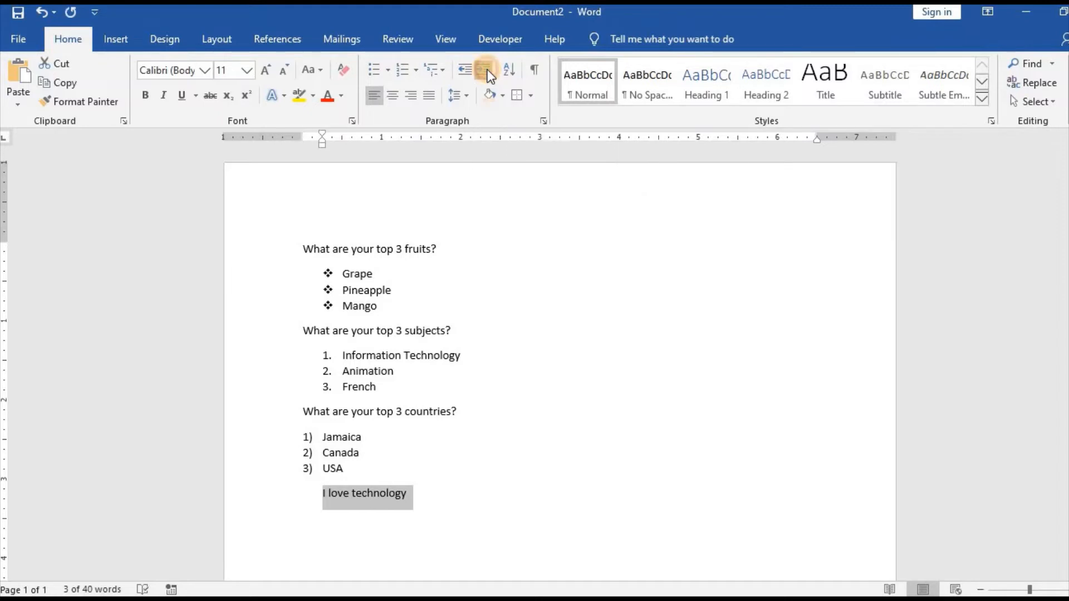
pyautogui.click(488, 74)
pyautogui.click(488, 74)
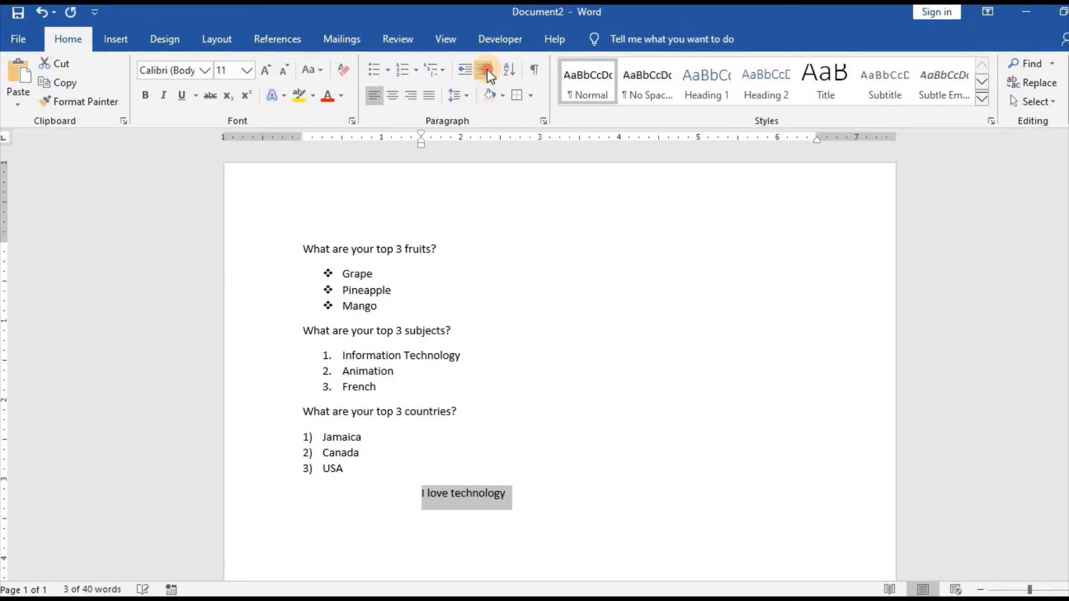
# Increase the left indent of the "I love technology" line to 3 inches
pyautogui.click(488, 74)
pyautogui.click(488, 74)
pyautogui.click(488, 74)
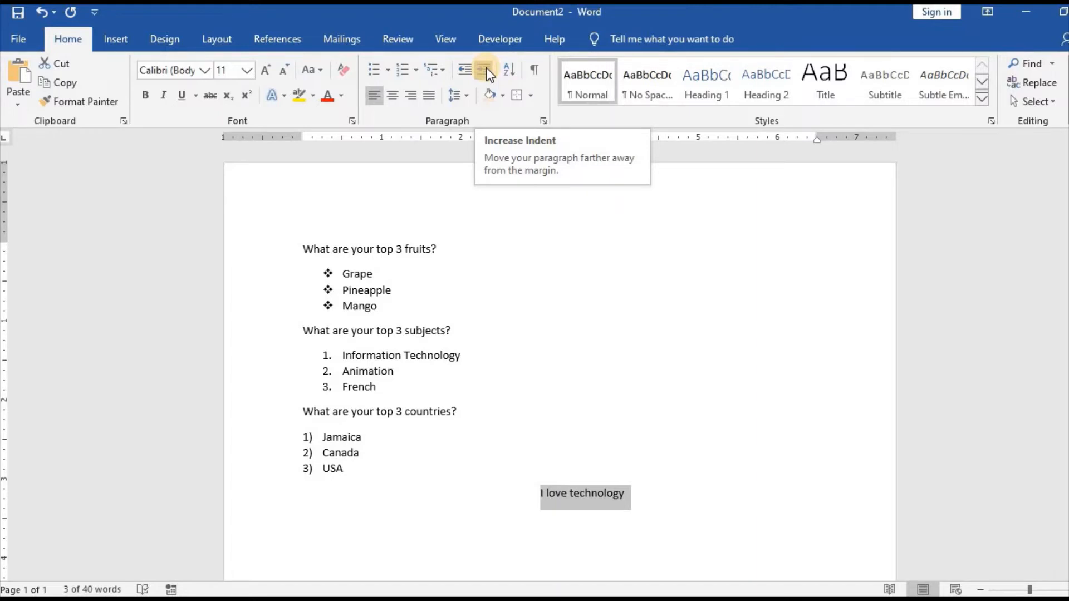
# Decrease the indent of the "I love technology" line until it sits at the left margin again
pyautogui.click(466, 68)
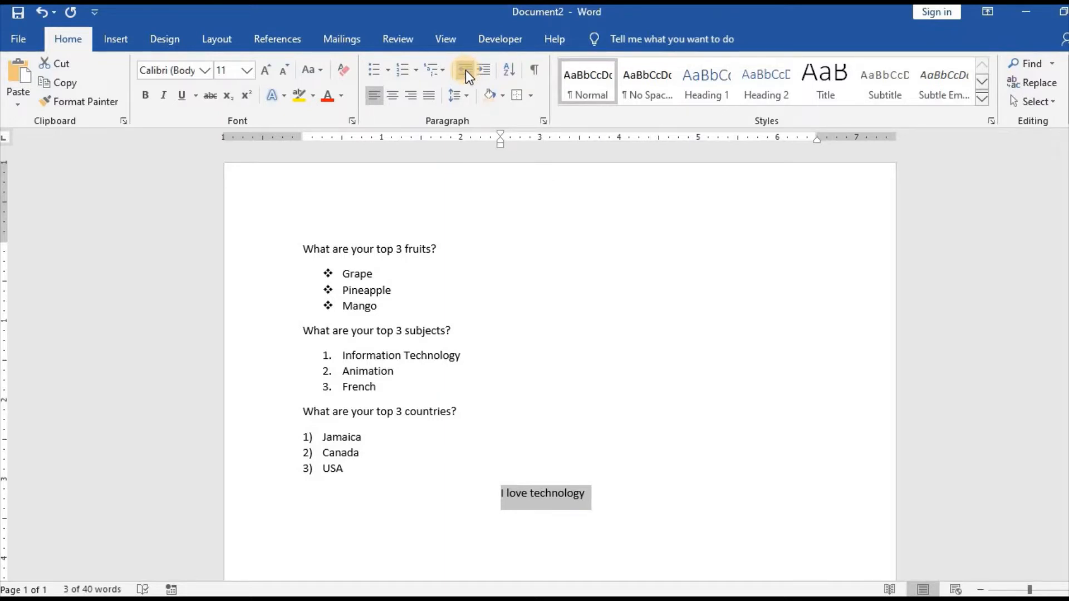
pyautogui.click(466, 70)
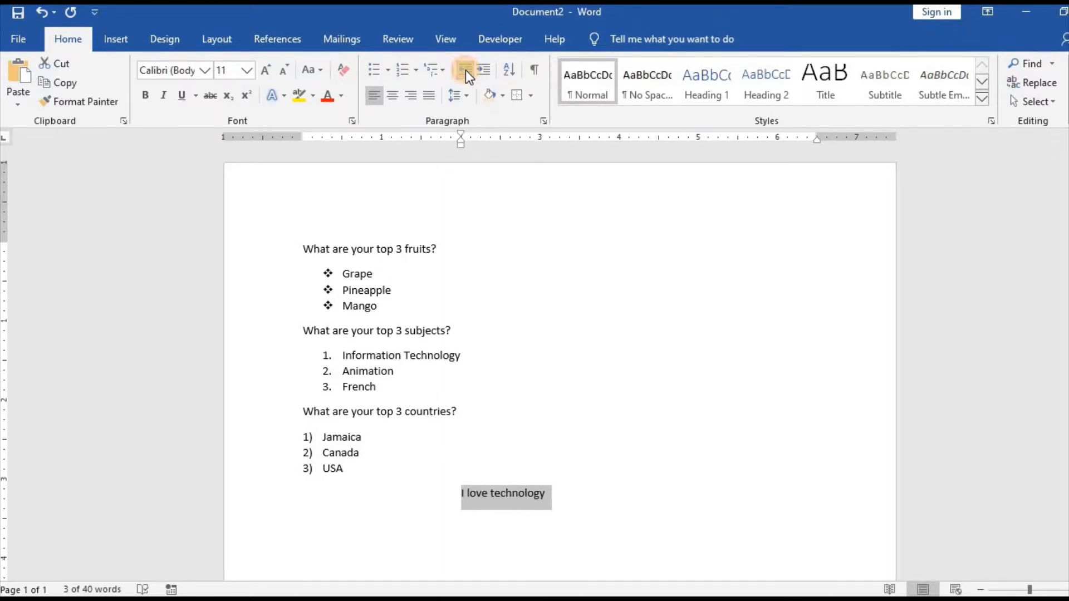
pyautogui.click(466, 70)
pyautogui.click(465, 70)
pyautogui.click(466, 70)
pyautogui.click(465, 70)
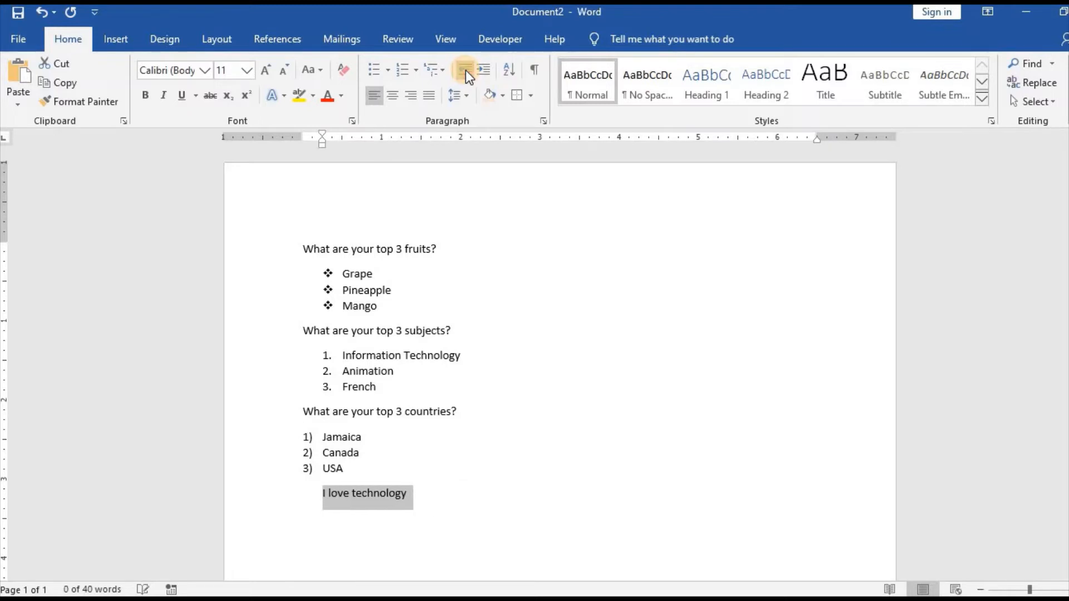
pyautogui.click(465, 70)
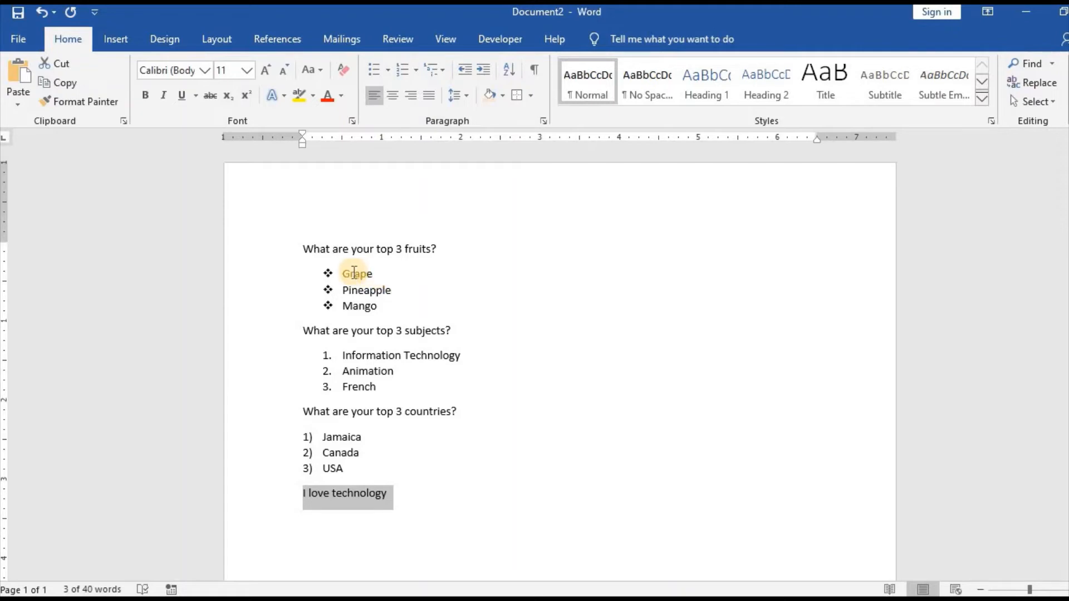
# Sort the bulleted fruits list by paragraph text in ascending order
pyautogui.moveTo(344, 273); pyautogui.dragTo(383, 307)
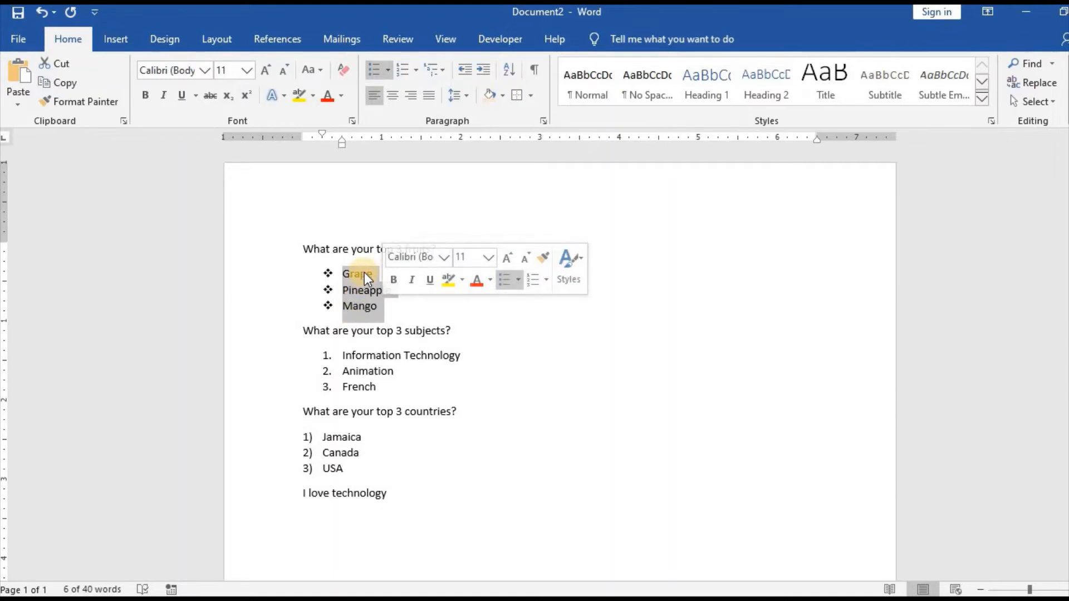
pyautogui.click(510, 69)
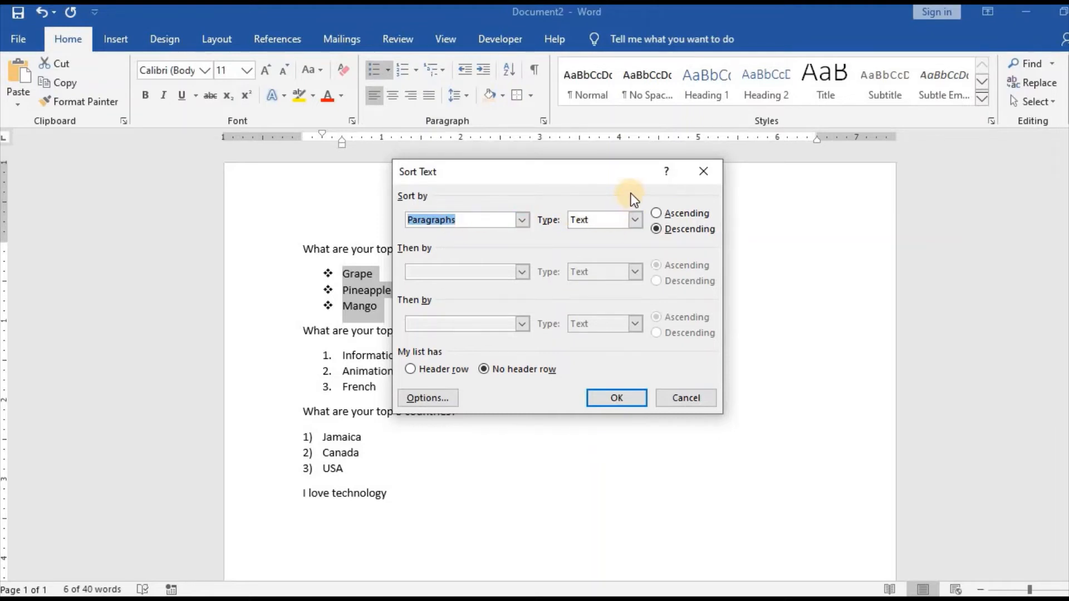
pyautogui.click(658, 213)
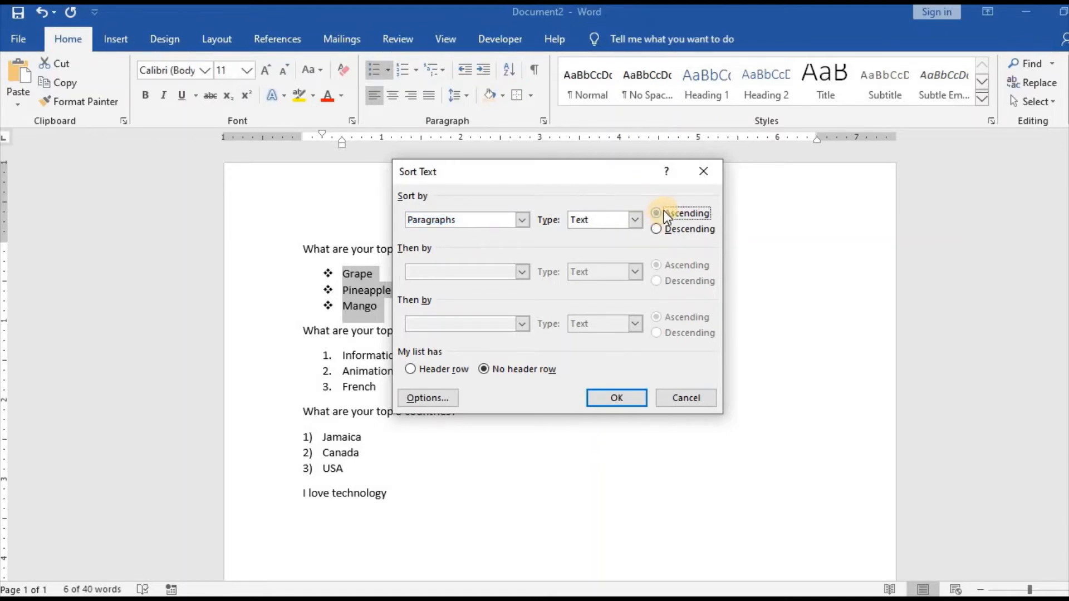
pyautogui.moveTo(609, 172); pyautogui.dragTo(637, 144)
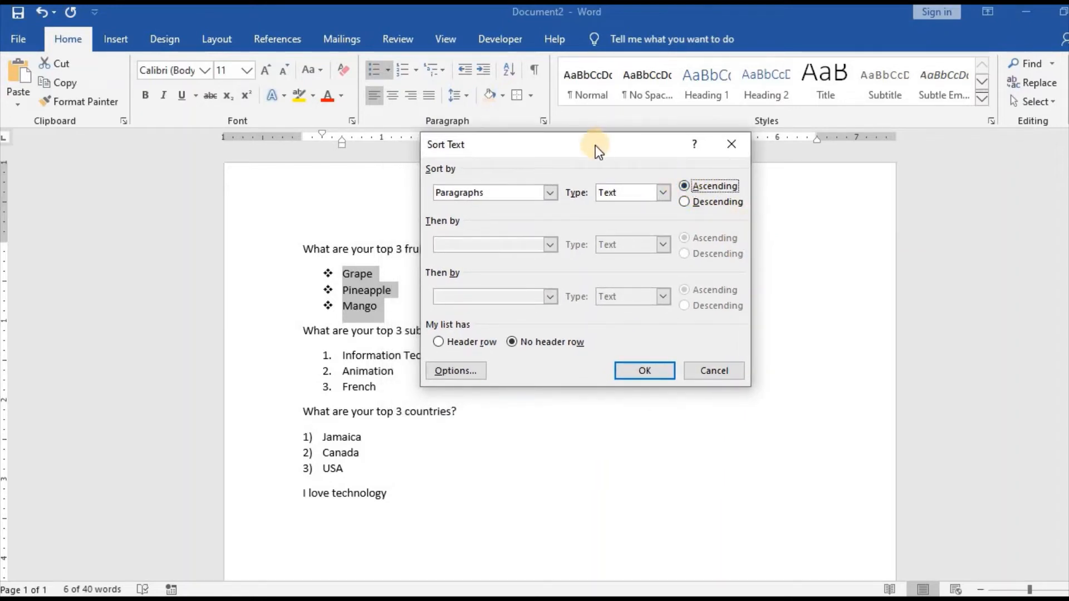
pyautogui.moveTo(595, 145); pyautogui.dragTo(620, 154)
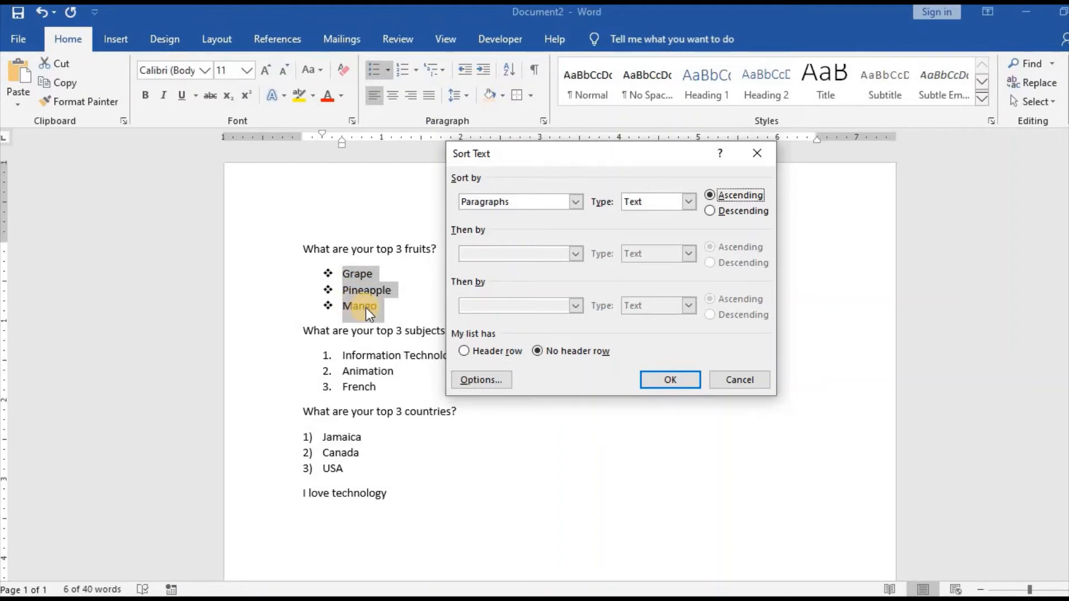
pyautogui.click(672, 379)
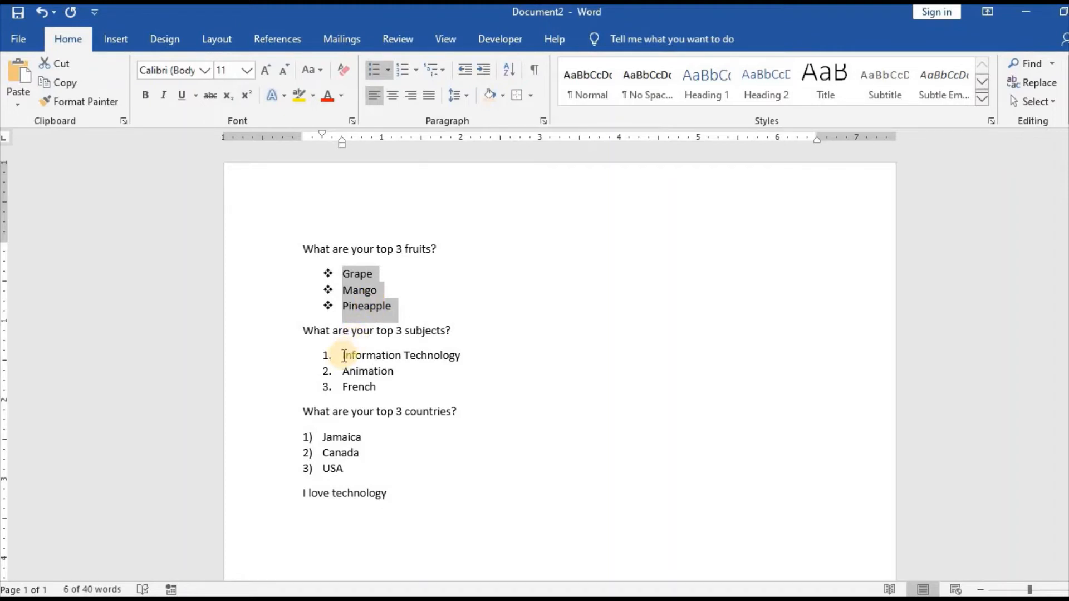
# Sort the numbered subjects list by paragraph text in descending order
pyautogui.moveTo(344, 355); pyautogui.dragTo(379, 388)
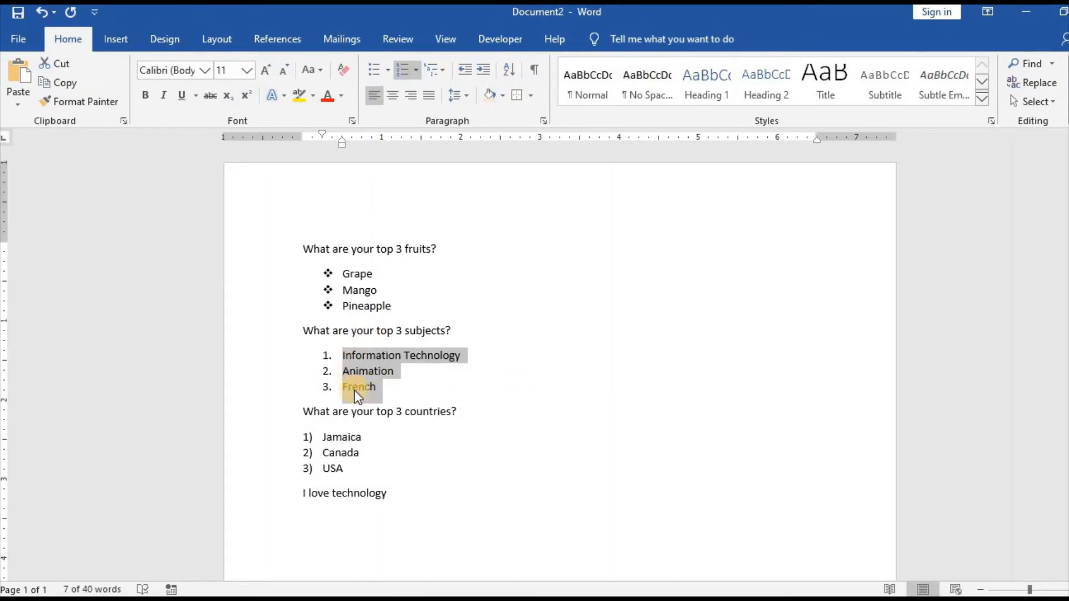
pyautogui.click(512, 72)
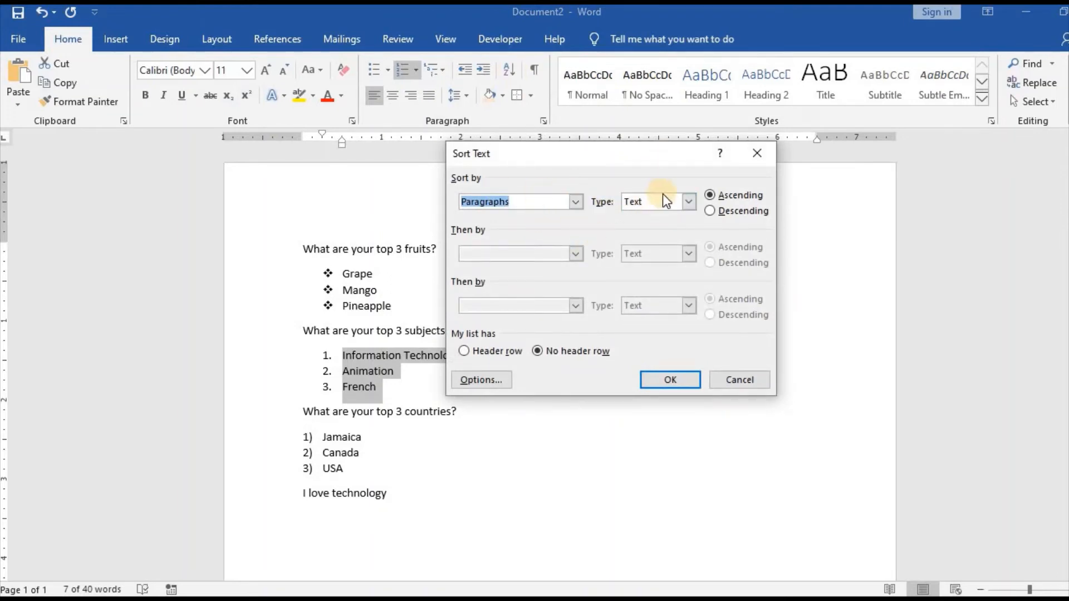
pyautogui.click(709, 210)
pyautogui.click(688, 378)
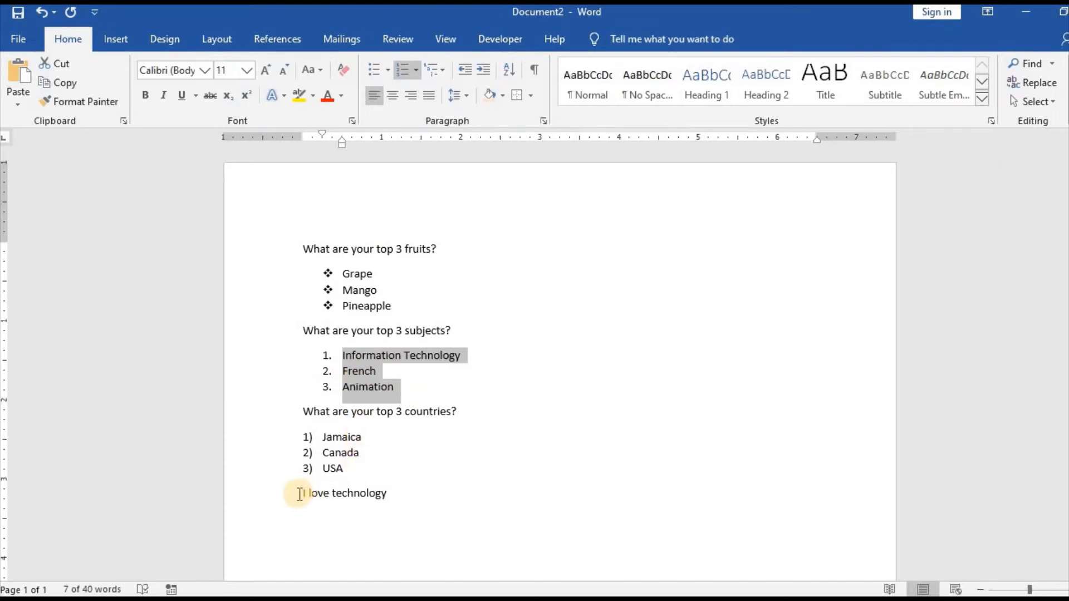
# Start a new line below "I love technology" and paste the copied paragraph about artificial intelligence there
pyautogui.click(398, 492)
pyautogui.press('Return')
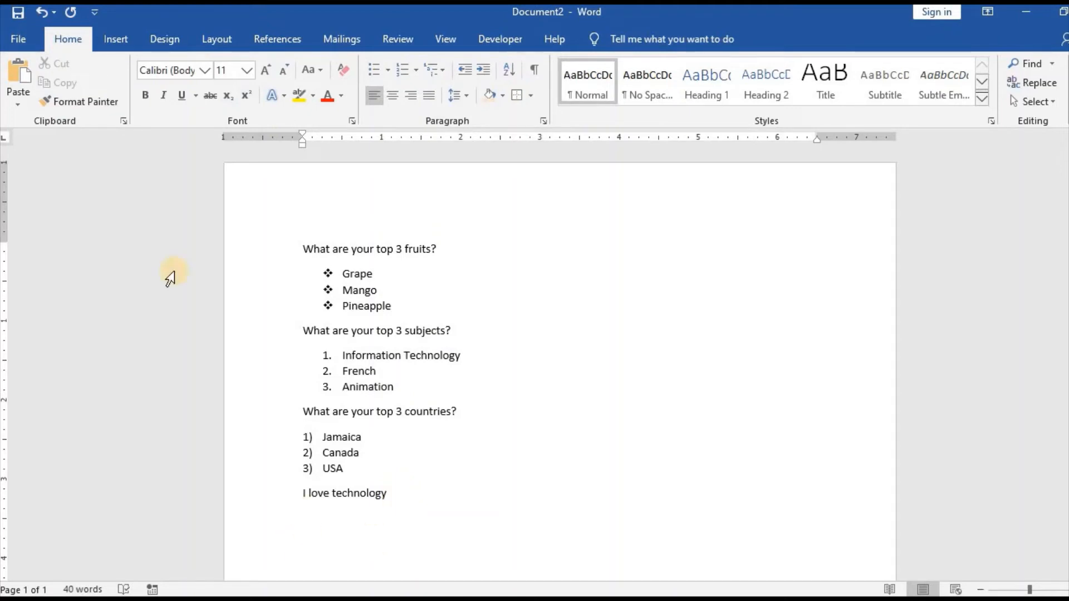
pyautogui.click(13, 72)
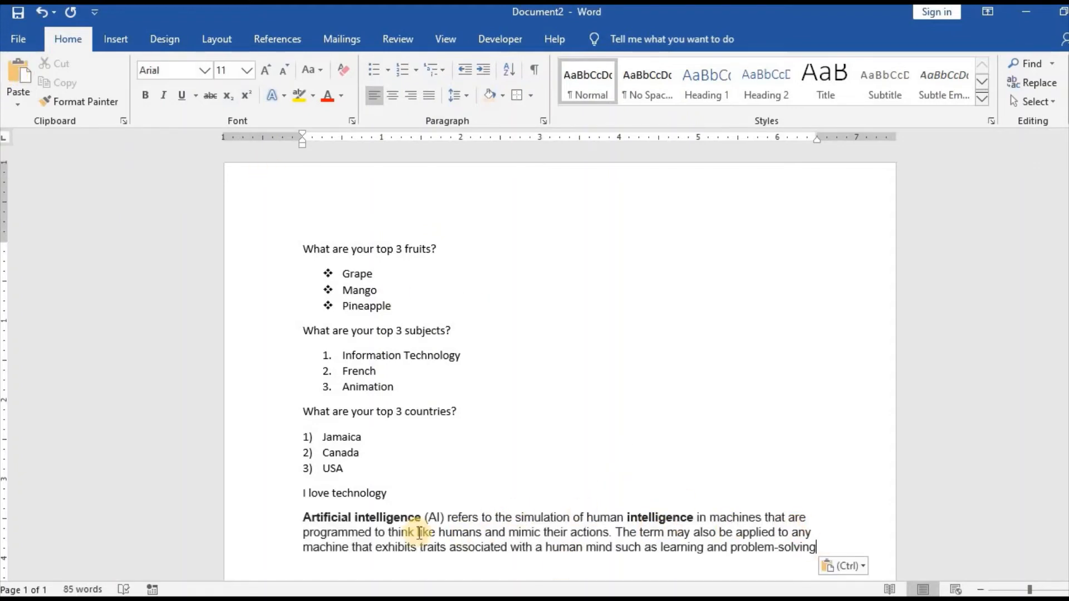
# Try centred and right alignment on the artificial intelligence paragraph, and finish with it justified
pyautogui.moveTo(303, 517); pyautogui.dragTo(817, 556)
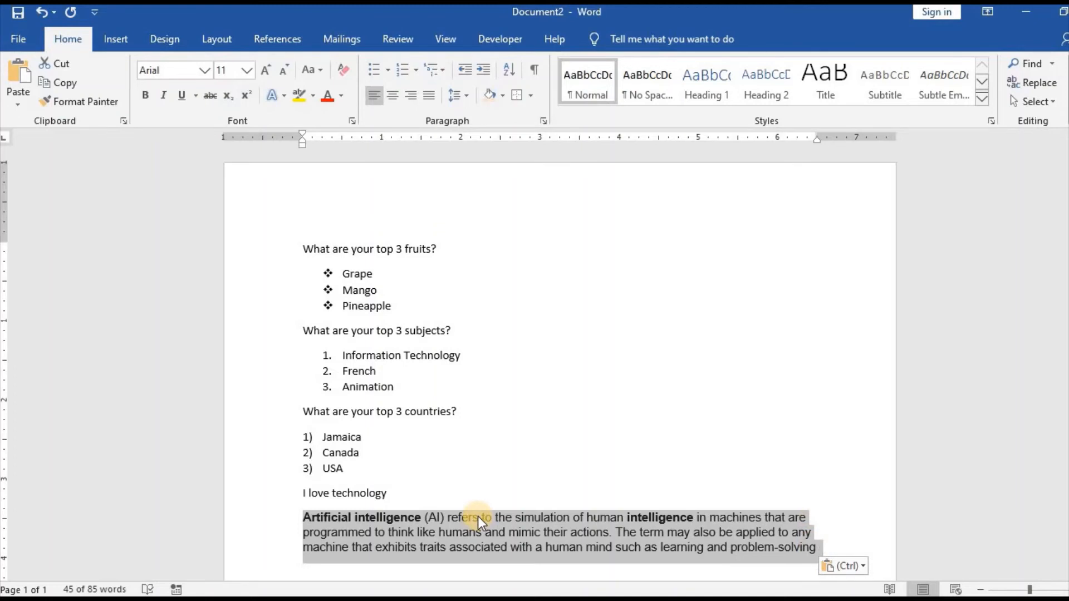
pyautogui.click(393, 97)
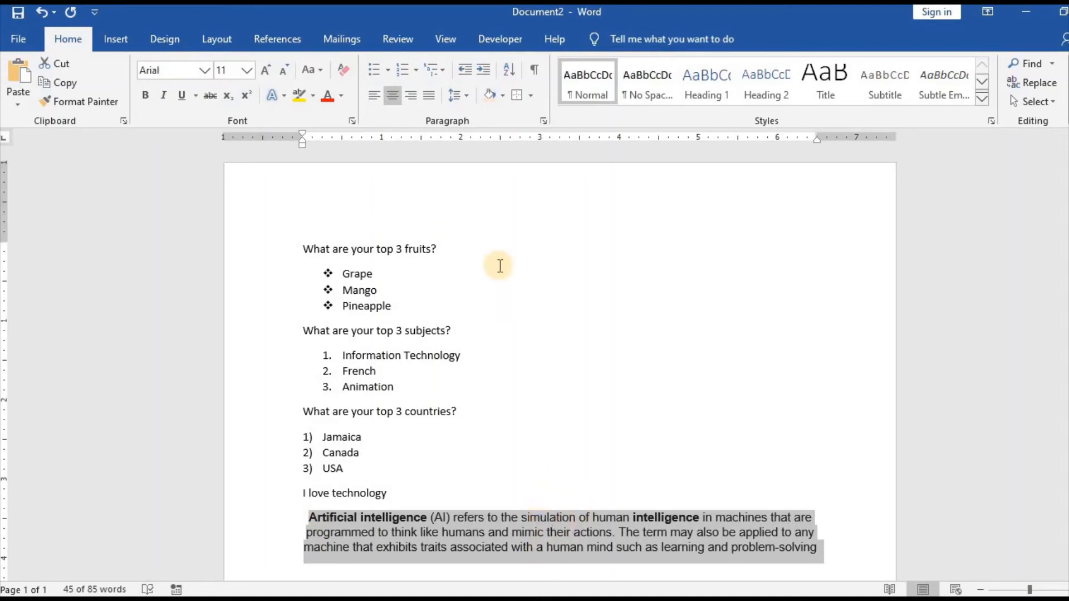
pyautogui.click(413, 95)
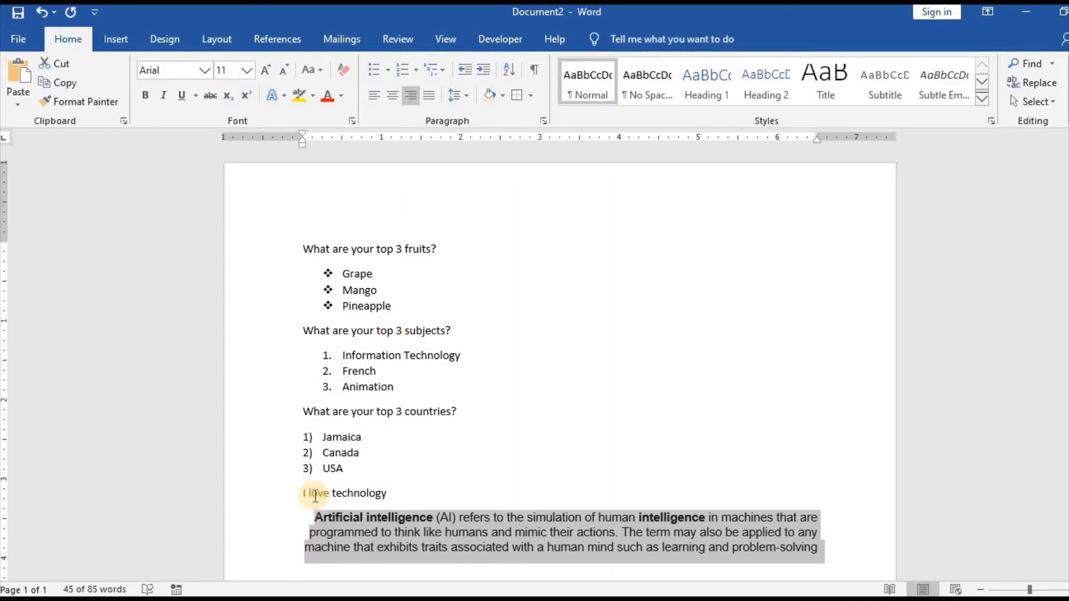
pyautogui.click(434, 99)
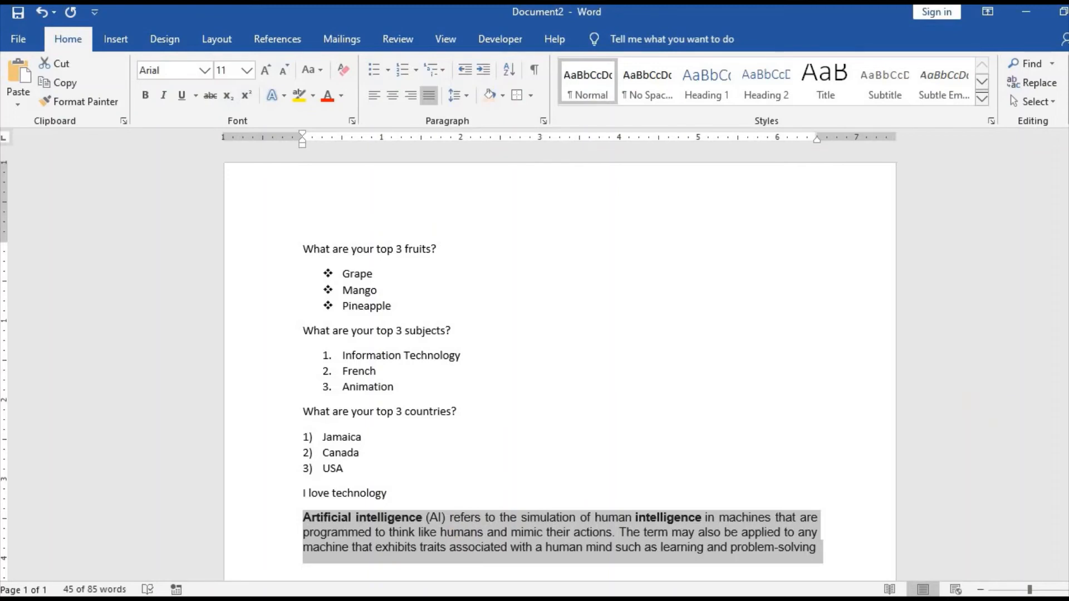
# Set the line spacing of the artificial intelligence paragraph to 2.0
pyautogui.scroll(-3, 559, 368)
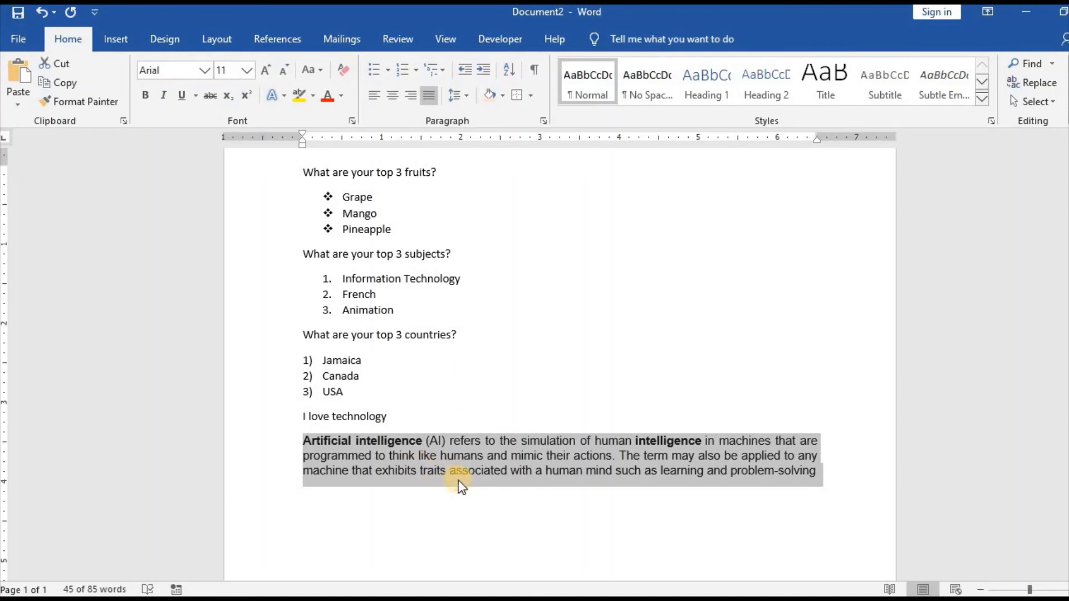
pyautogui.click(465, 95)
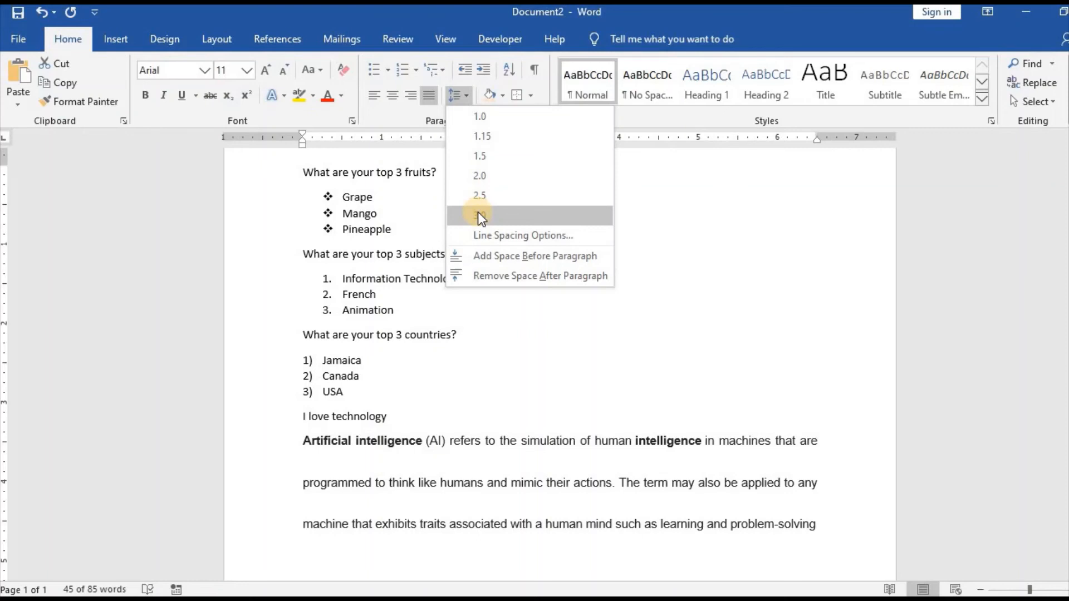
pyautogui.click(479, 176)
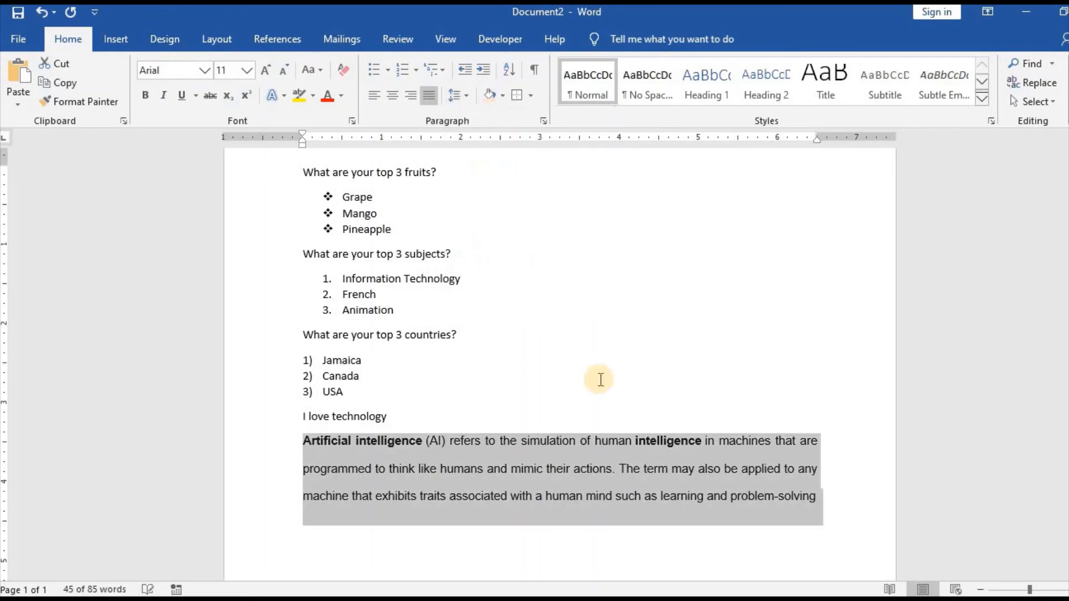
pyautogui.click(744, 454)
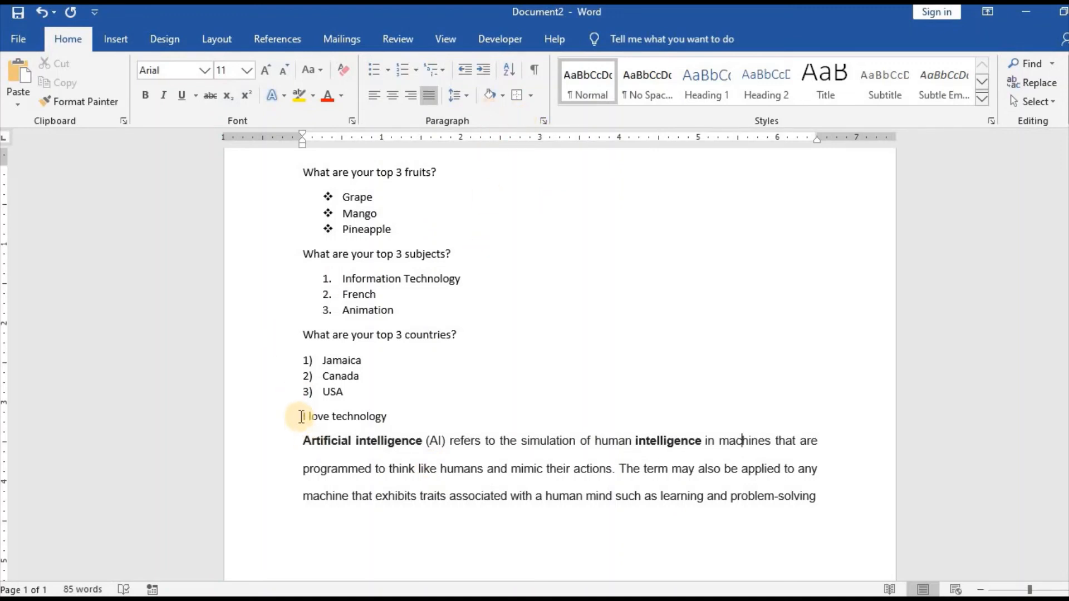
# Apply yellow shading from the standard colors to the "I love technology" line
pyautogui.moveTo(302, 417); pyautogui.dragTo(376, 415)
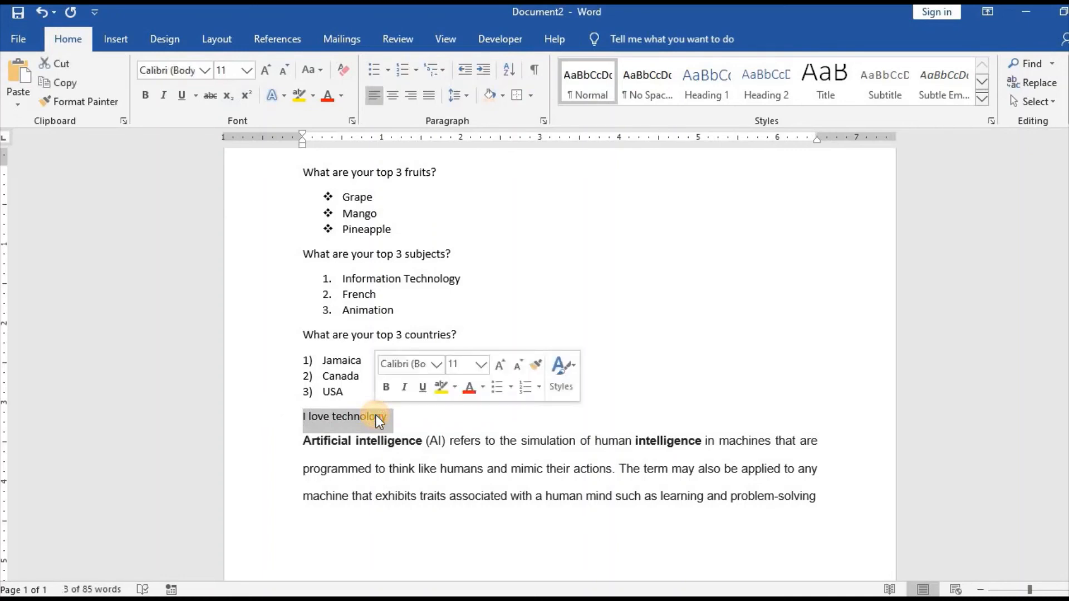
pyautogui.click(502, 94)
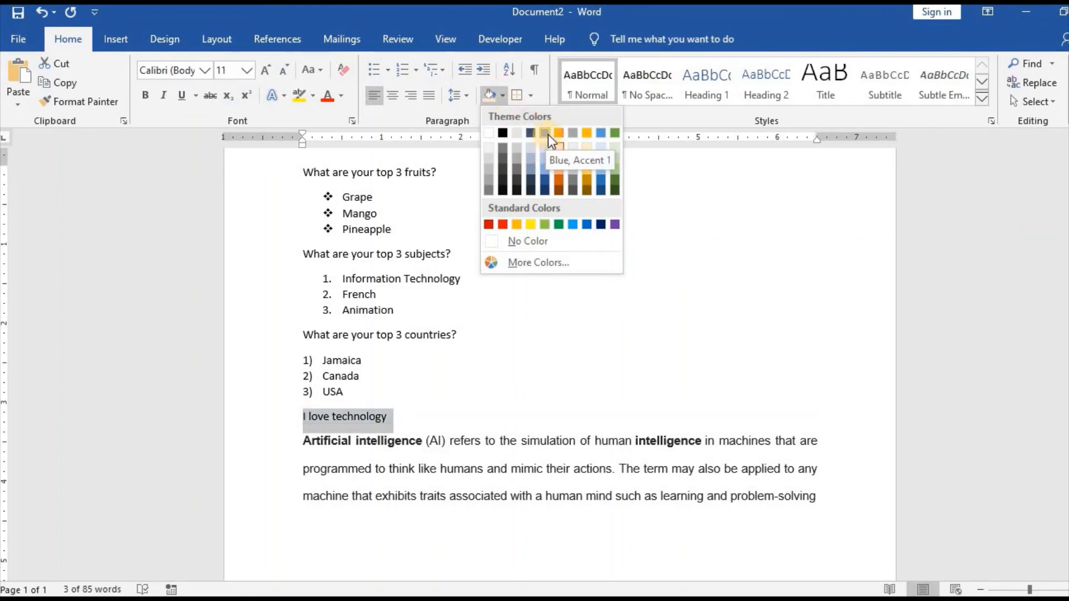
pyautogui.click(533, 225)
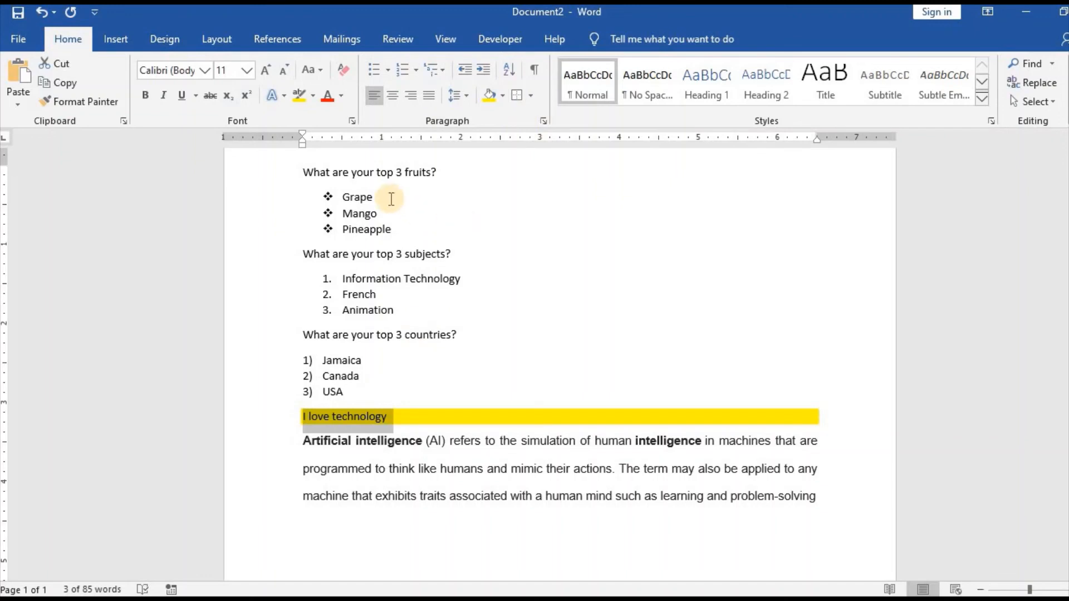
# Apply All Borders to the question "What are your top 3 fruits?" and the fruits list below it
pyautogui.moveTo(302, 172); pyautogui.dragTo(394, 231)
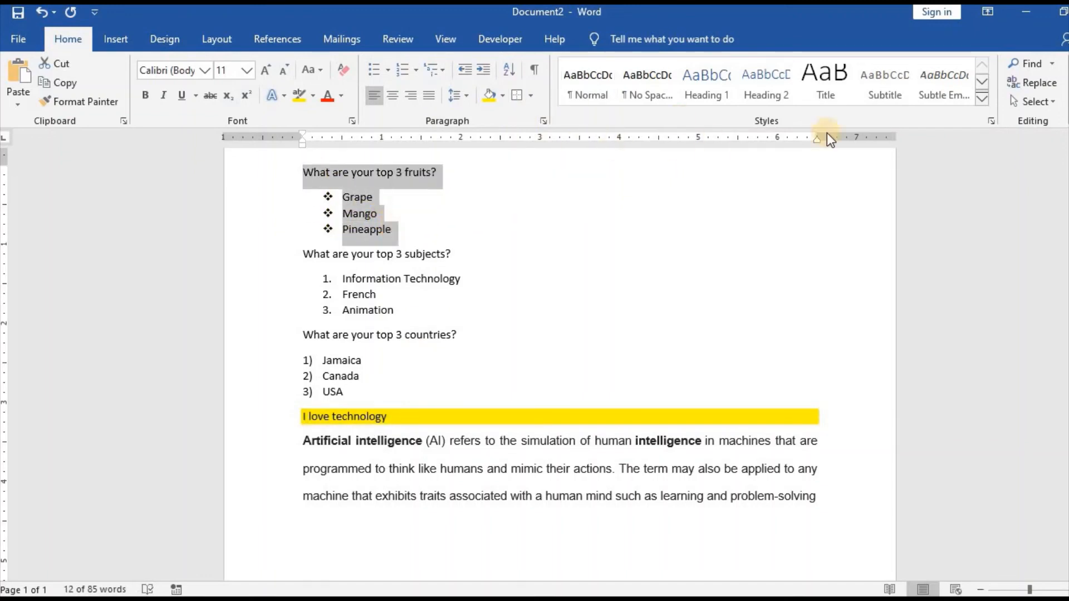
pyautogui.scroll(3, 592, 141)
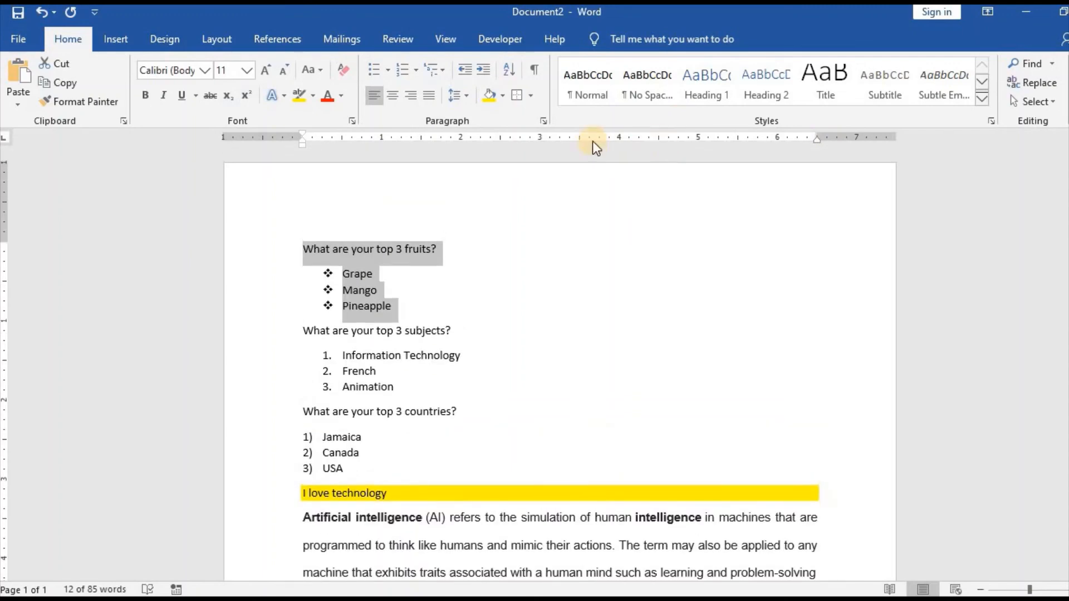
pyautogui.click(532, 96)
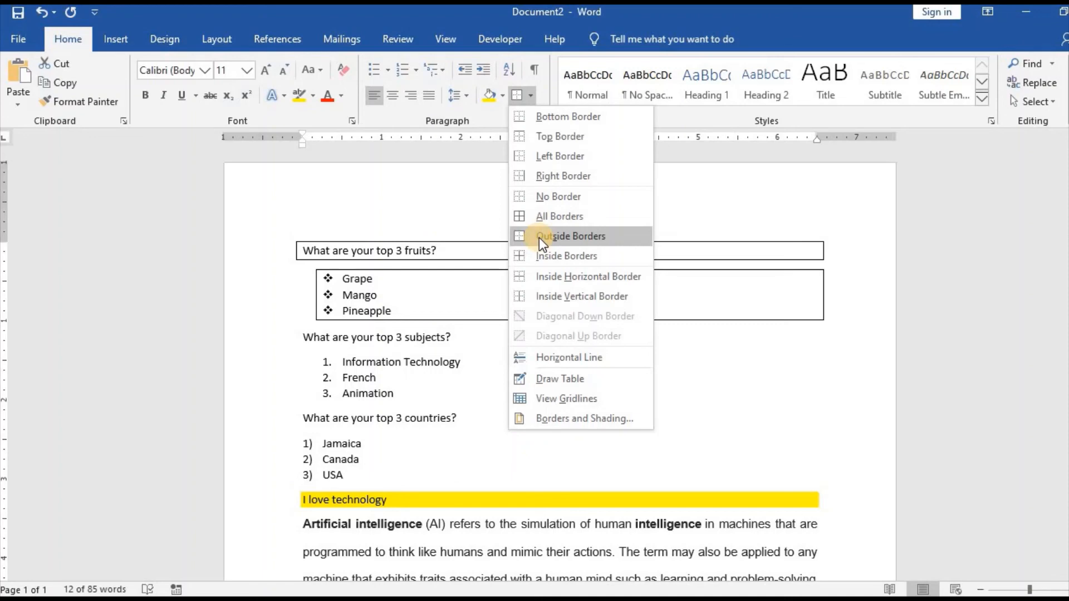
pyautogui.click(553, 218)
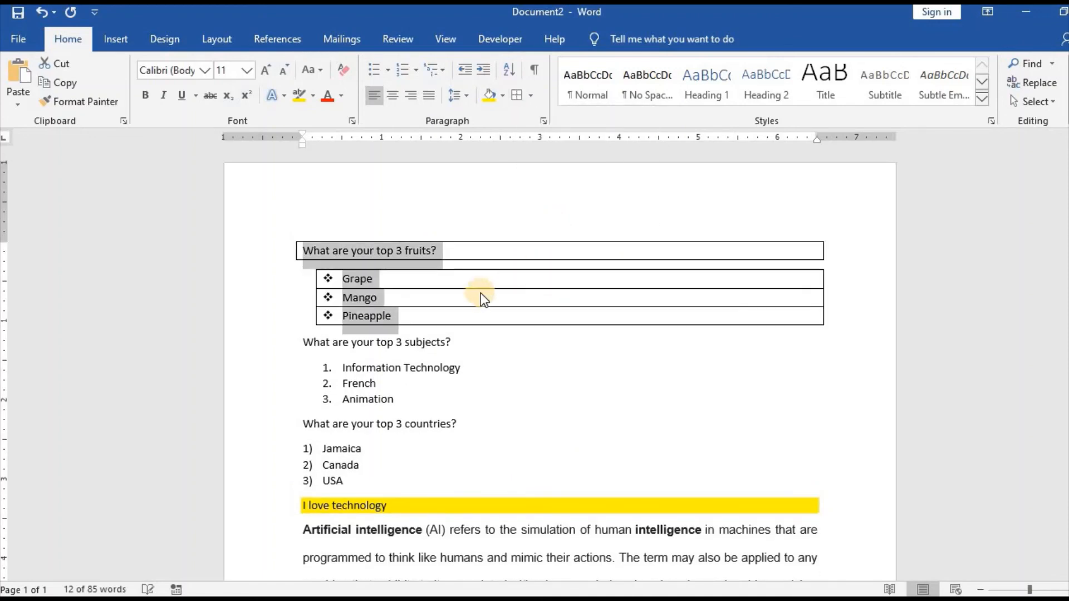
pyautogui.click(489, 322)
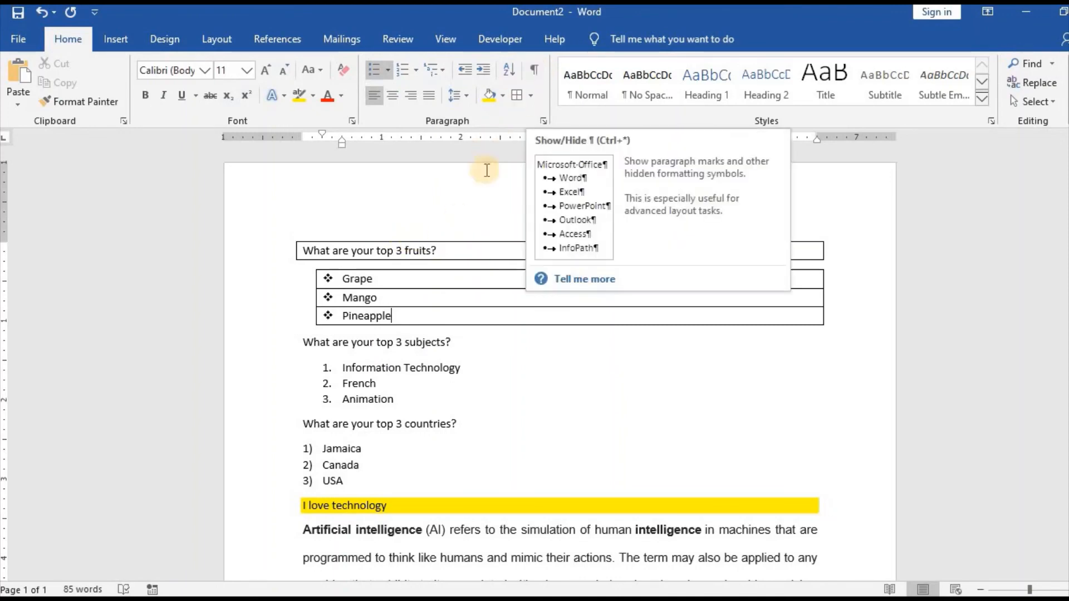
# Show the paragraph marks and other hidden formatting symbols and look through the document with them on
pyautogui.click(452, 249)
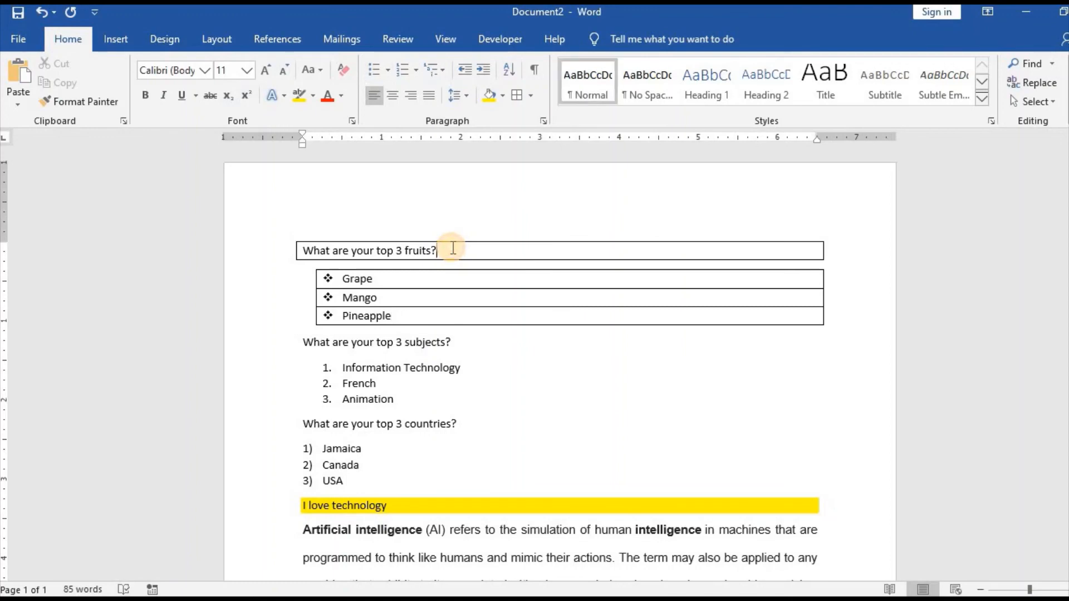
pyautogui.click(534, 70)
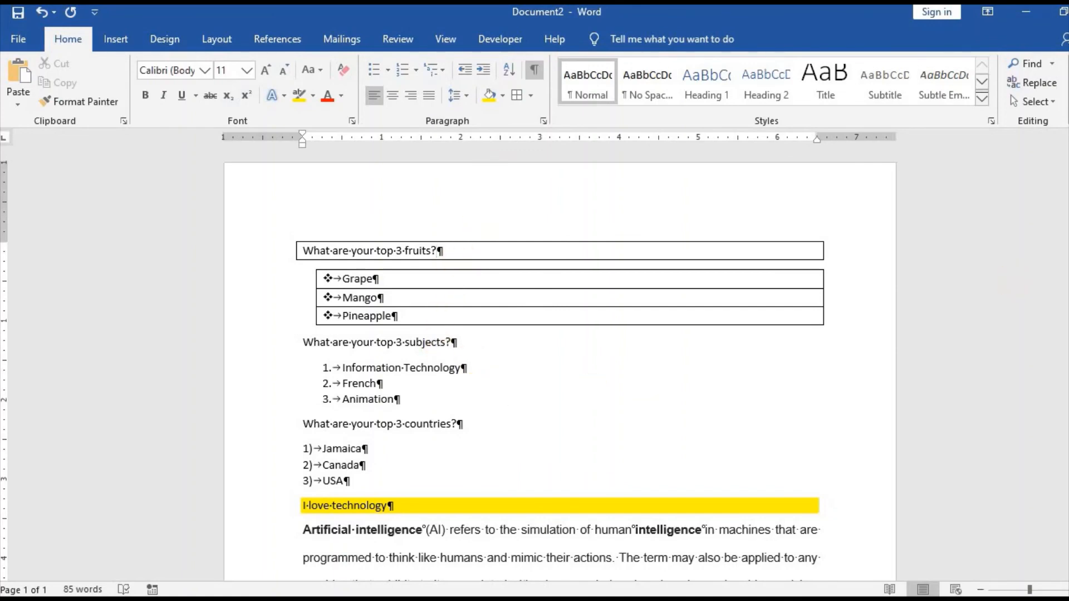
pyautogui.scroll(-10, 560, 367)
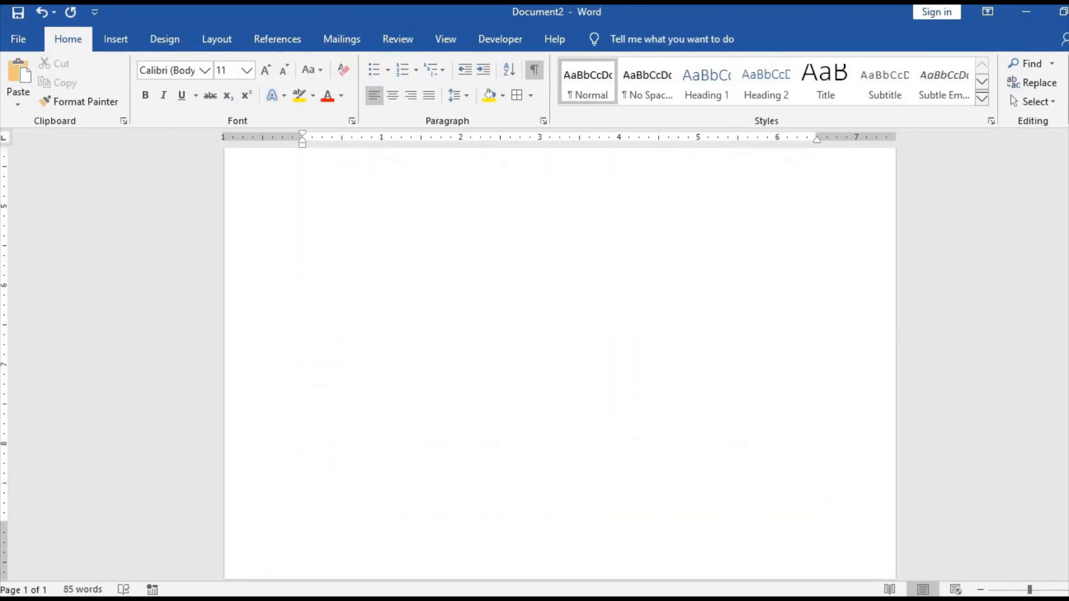
pyautogui.scroll(5, 560, 368)
pyautogui.scroll(5, 438, 243)
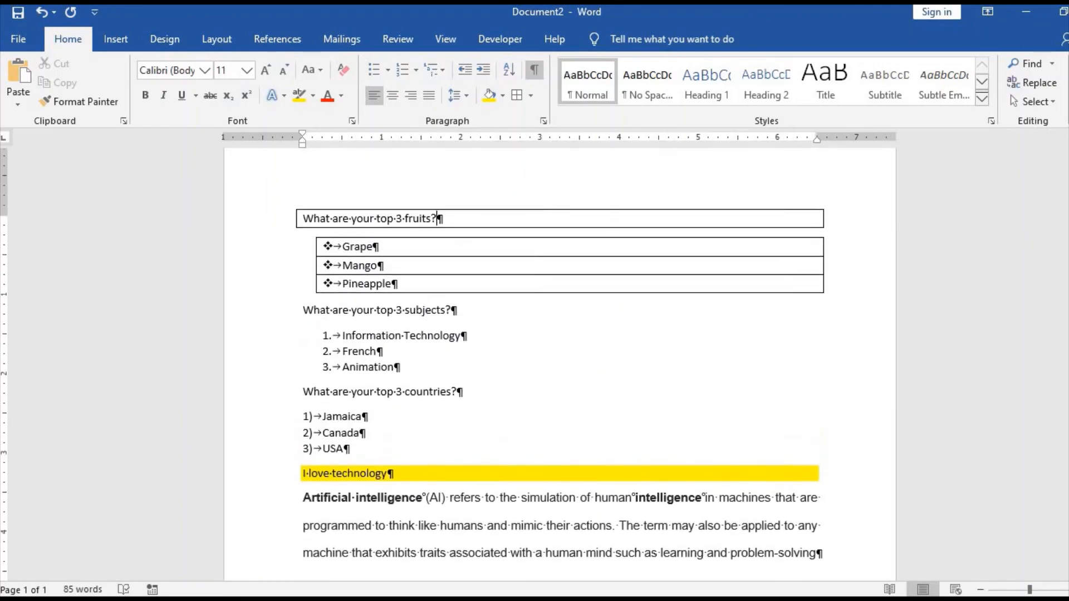
pyautogui.scroll(1, 438, 244)
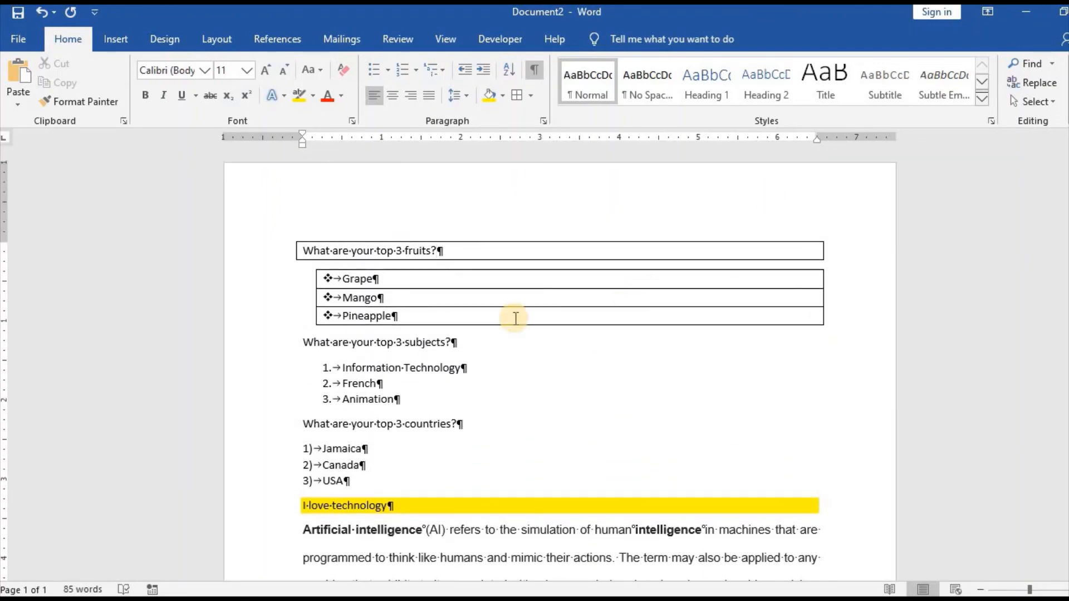